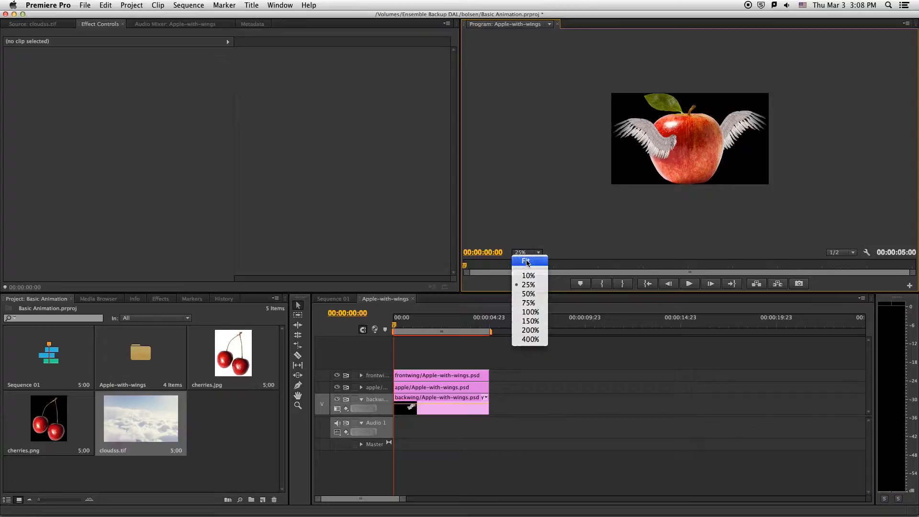
# - Fit the picture to the Program monitor and enlarge that monitor in both height and width
pyautogui.moveTo(501, 293); pyautogui.dragTo(478, 342)
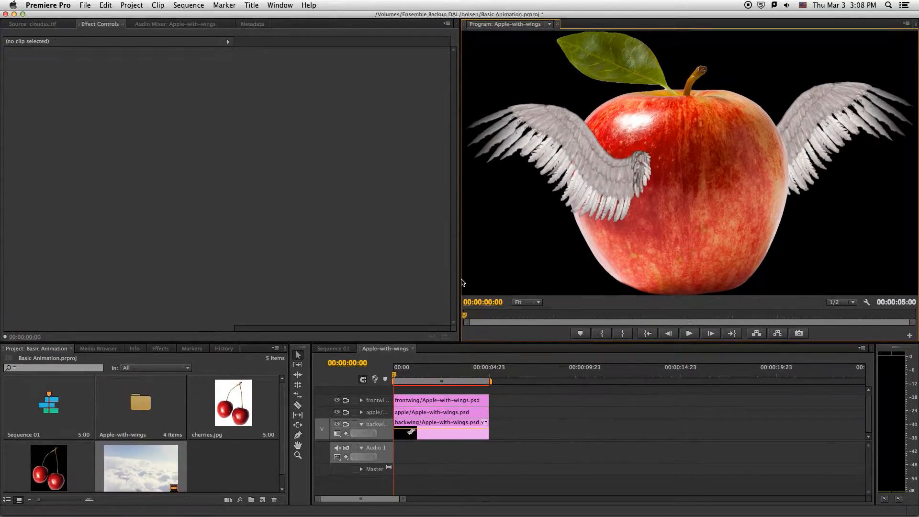
pyautogui.moveTo(461, 283); pyautogui.dragTo(359, 279)
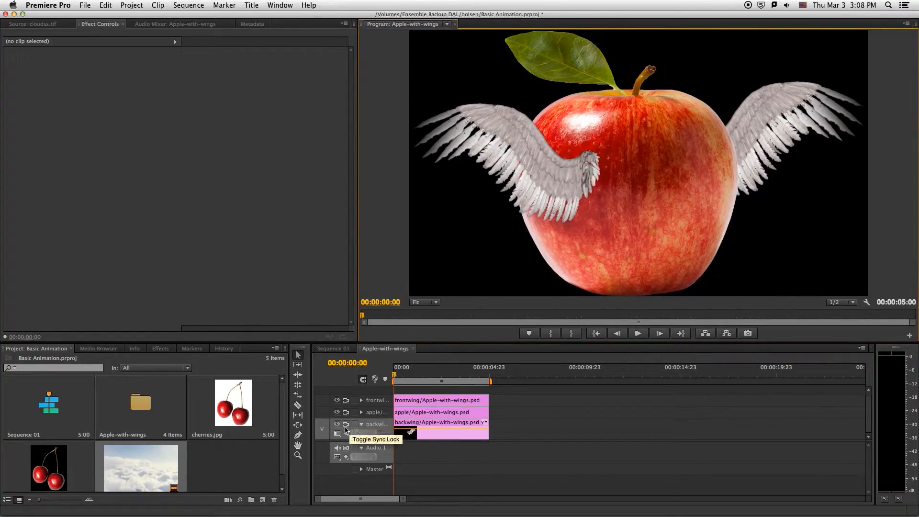
# - Lock and hide the backwing and apple tracks so only the front wing can be seen and edited
pyautogui.click(355, 424)
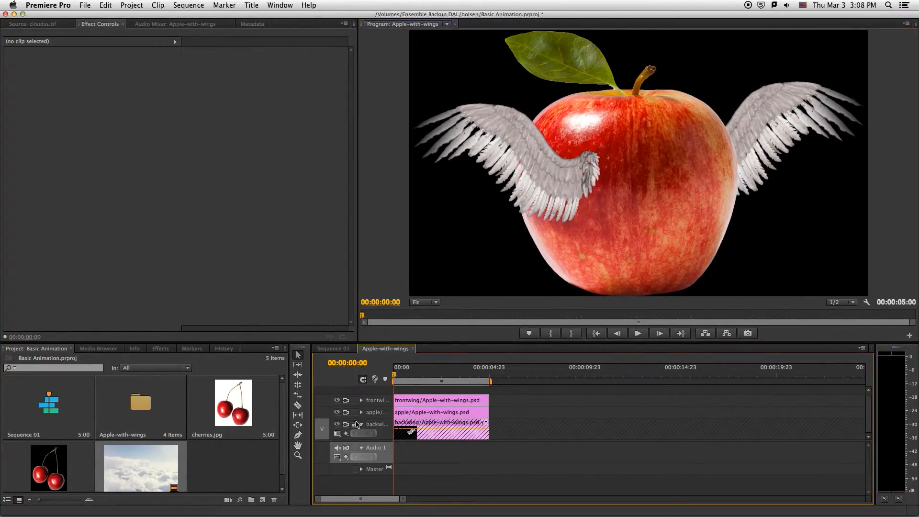
pyautogui.click(354, 412)
pyautogui.click(337, 424)
pyautogui.click(337, 413)
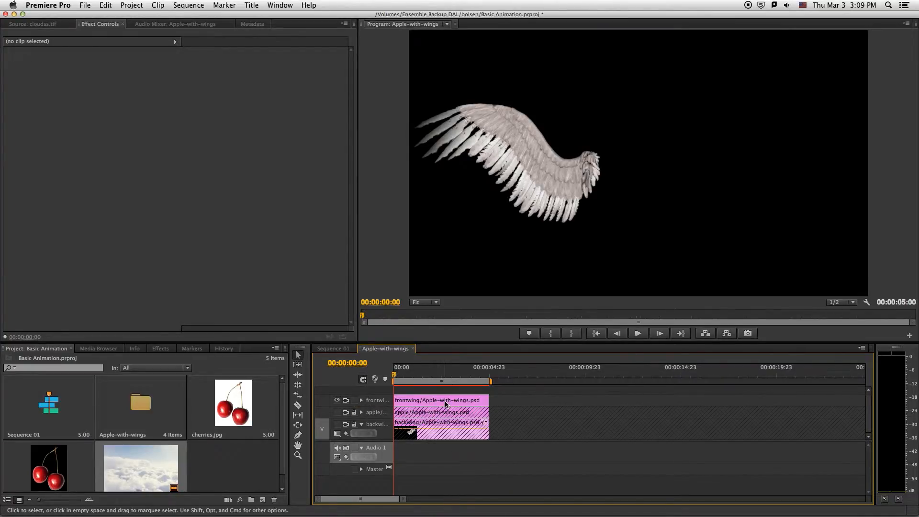
# - Select the frontwing clip, expand its Motion settings and show its bounding box and anchor point
pyautogui.click(461, 405)
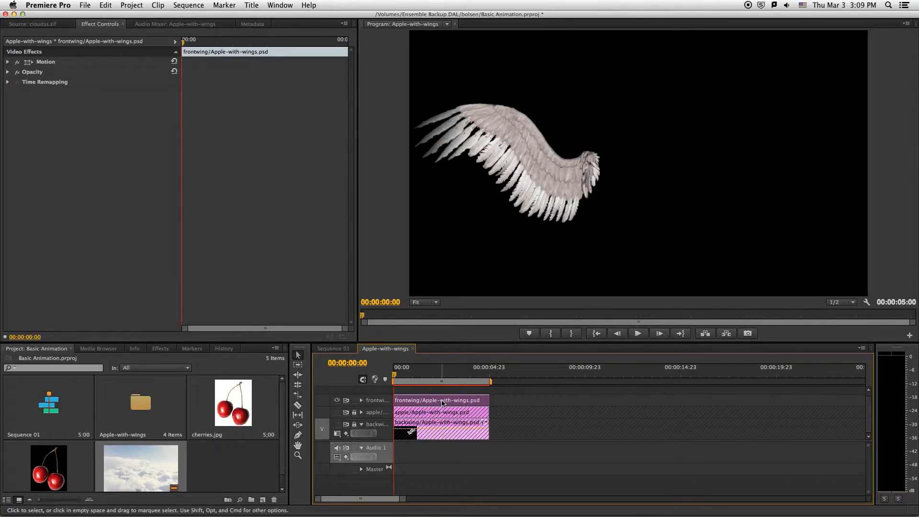
pyautogui.click(102, 26)
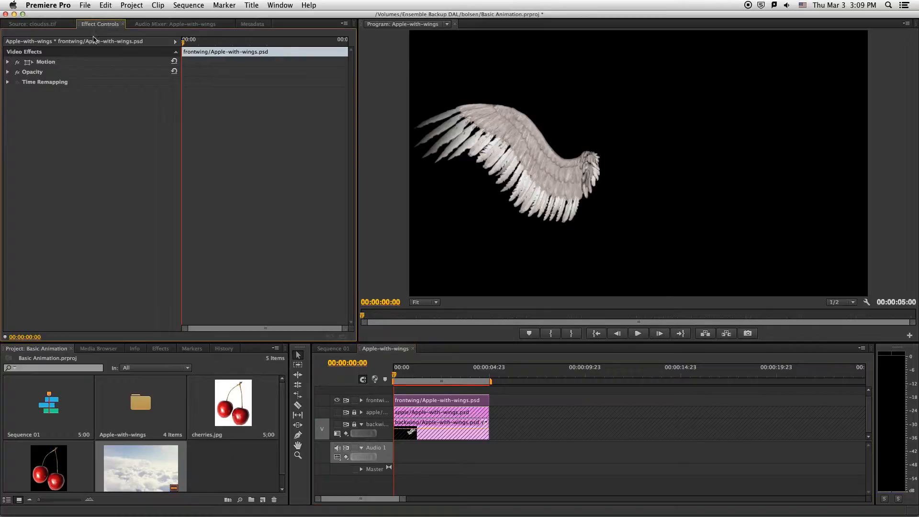
pyautogui.click(7, 62)
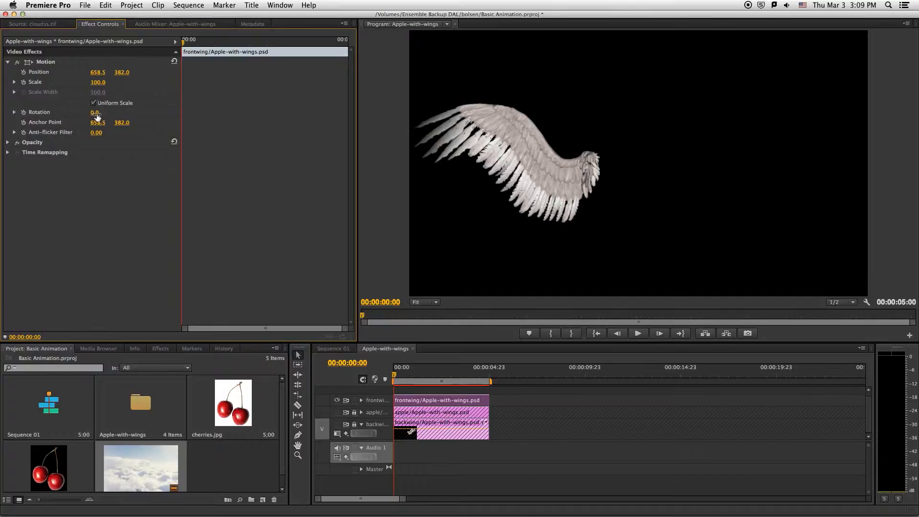
pyautogui.click(27, 65)
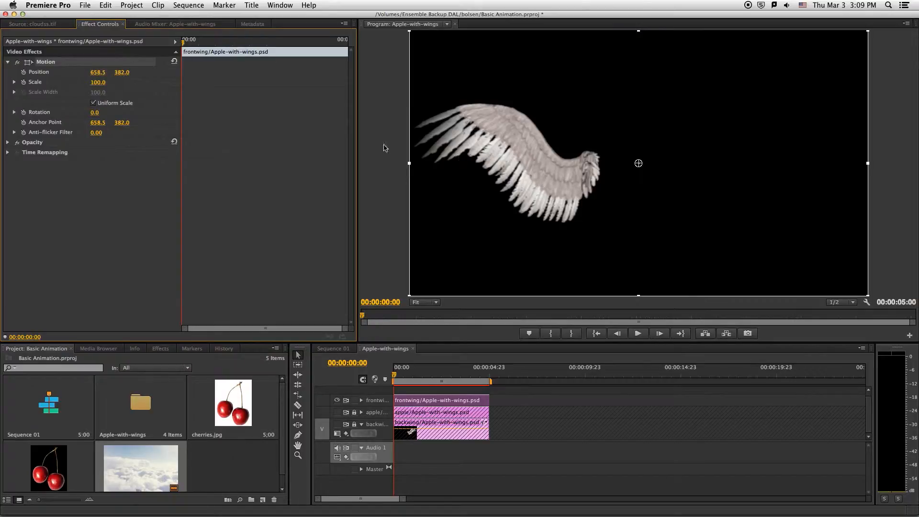
# - Test how the front wing rotates about its anchor point, and reset the rotation to 0°
pyautogui.moveTo(95, 114)
pyautogui.mouseDown()
pyautogui.moveTo(78, 114)
pyautogui.moveTo(93, 114)
pyautogui.mouseUp()
pyautogui.click(107, 113)
pyautogui.write('0')
pyautogui.press('Return')
# - Shift the front wing's horizontal anchor point to 515.5 so the pivot sits at the wing's base
pyautogui.moveTo(98, 125); pyautogui.dragTo(48, 125)
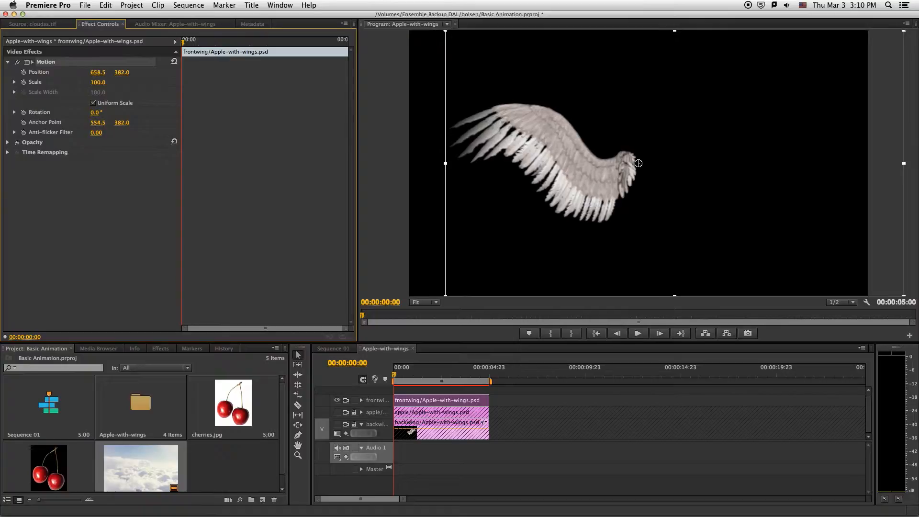
pyautogui.moveTo(97, 122); pyautogui.dragTo(79, 122)
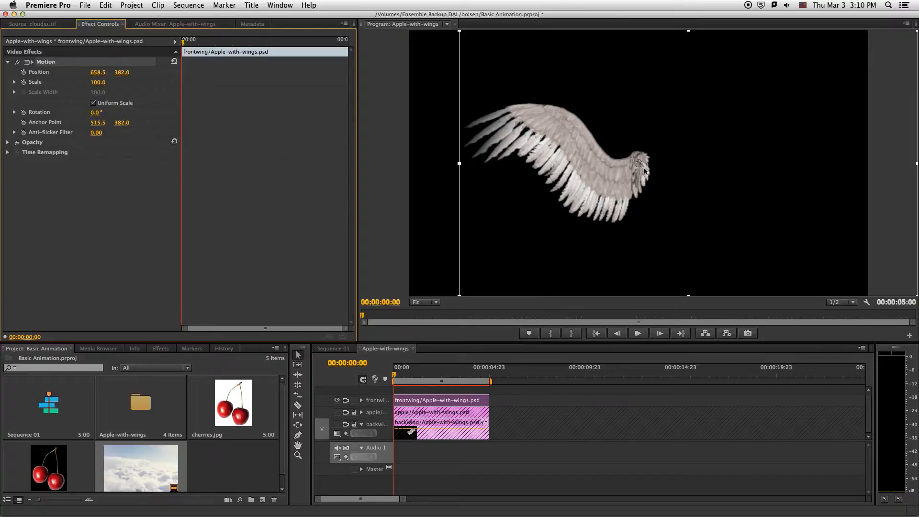
# - Try a slight rotation of the front wing about the relocated pivot, and return the rotation to 0°
pyautogui.moveTo(95, 112)
pyautogui.mouseDown()
pyautogui.moveTo(107, 112)
pyautogui.moveTo(92, 112)
pyautogui.mouseUp()
pyautogui.click(97, 113)
pyautogui.write('0')
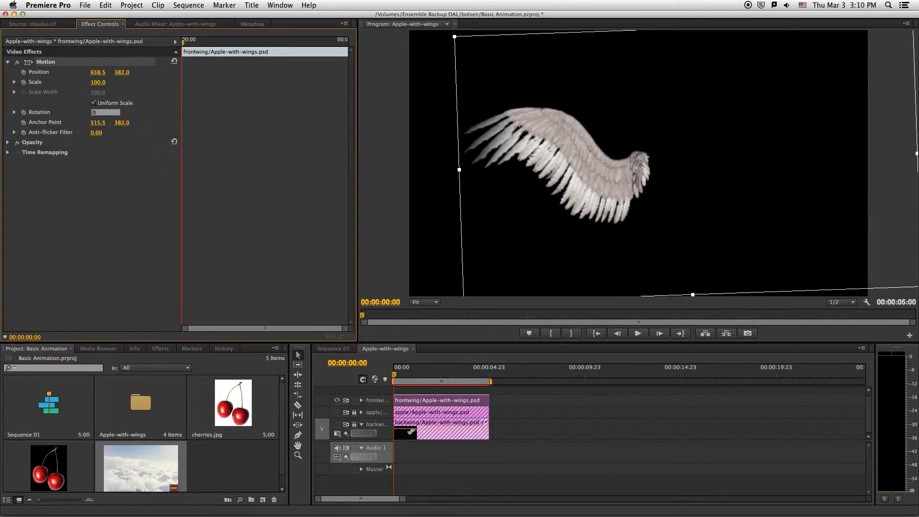
pyautogui.press('Return')
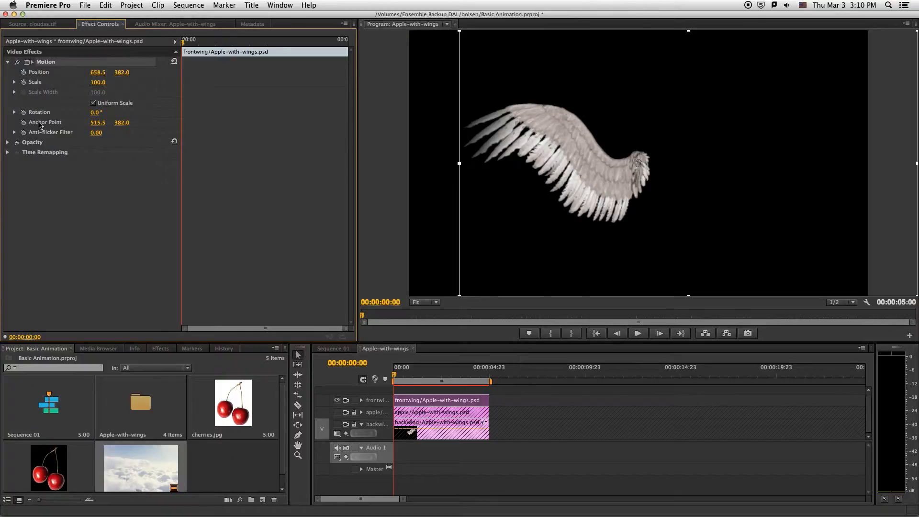
# - Temporarily show the apple and backwing tracks to move the front wing's horizontal position to 463.5, and hide both again
pyautogui.click(337, 413)
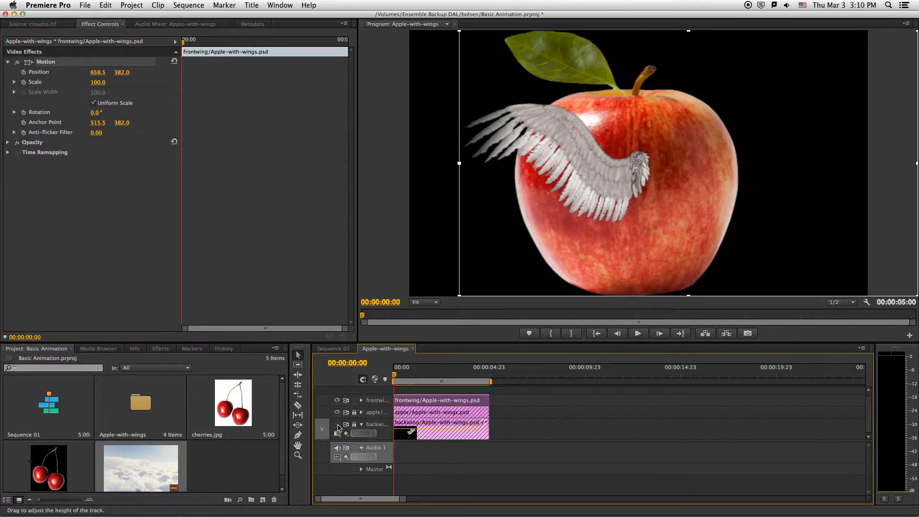
pyautogui.click(338, 425)
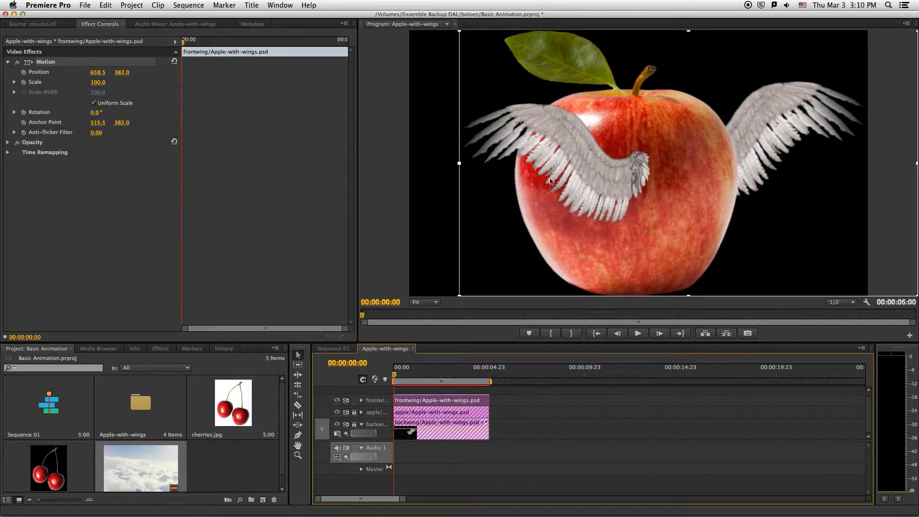
pyautogui.moveTo(95, 74); pyautogui.dragTo(2, 75)
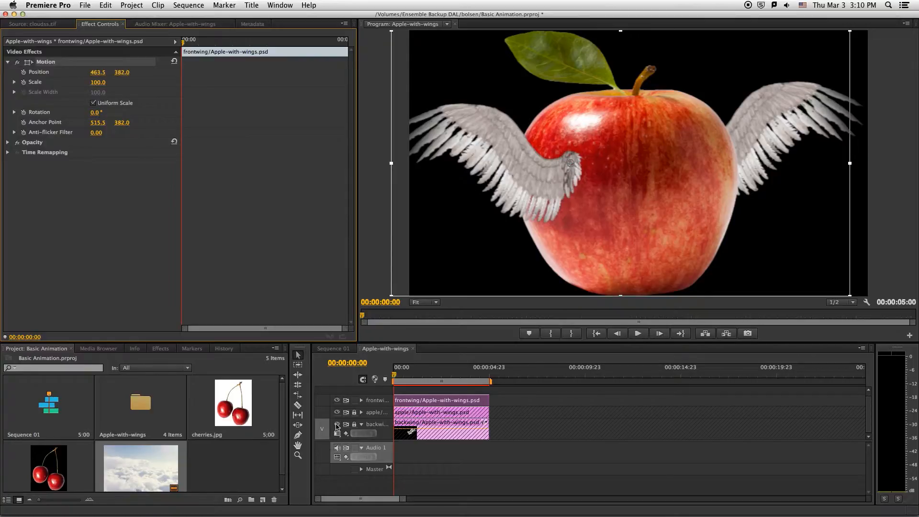
pyautogui.click(337, 424)
pyautogui.click(337, 413)
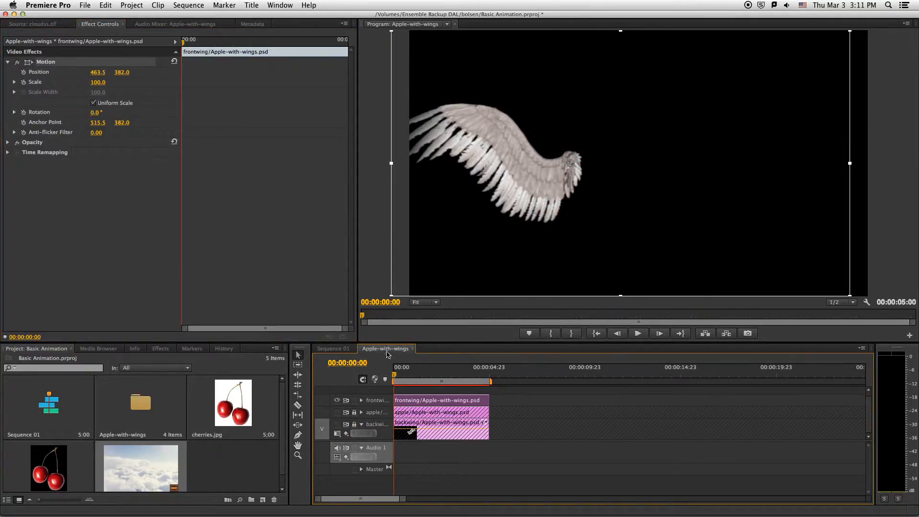
# - Rotate the front wing to 15° at 00:00:00:00 and turn on rotation keyframing
pyautogui.moveTo(184, 42)
pyautogui.mouseDown()
pyautogui.moveTo(196, 42)
pyautogui.moveTo(182, 43)
pyautogui.mouseUp()
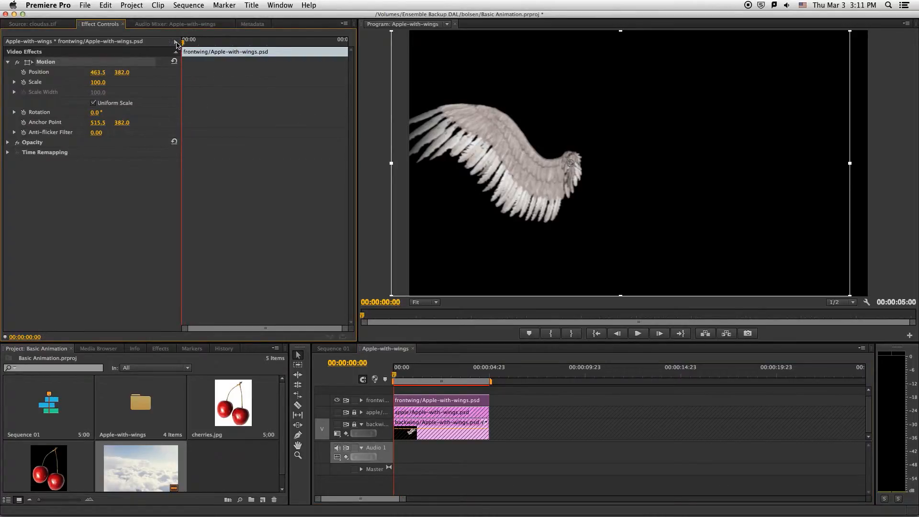
pyautogui.click(95, 114)
pyautogui.write('15')
pyautogui.press('Return')
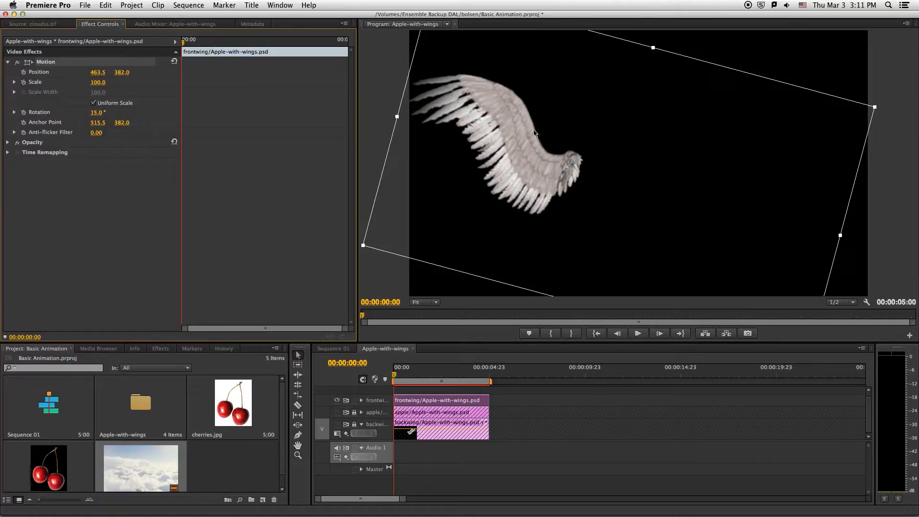
pyautogui.click(24, 113)
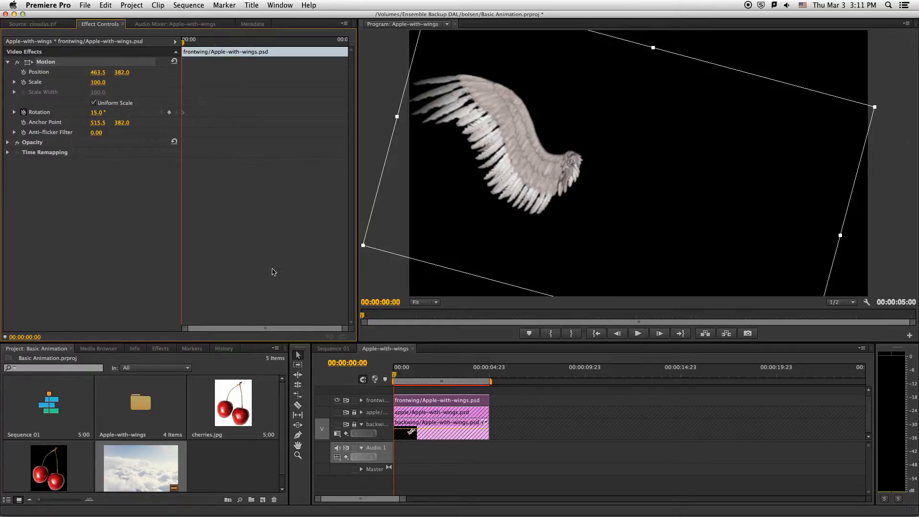
# - Add a rotation keyframe of -15° for the front wing at 00:00:00:12
pyautogui.click(355, 365)
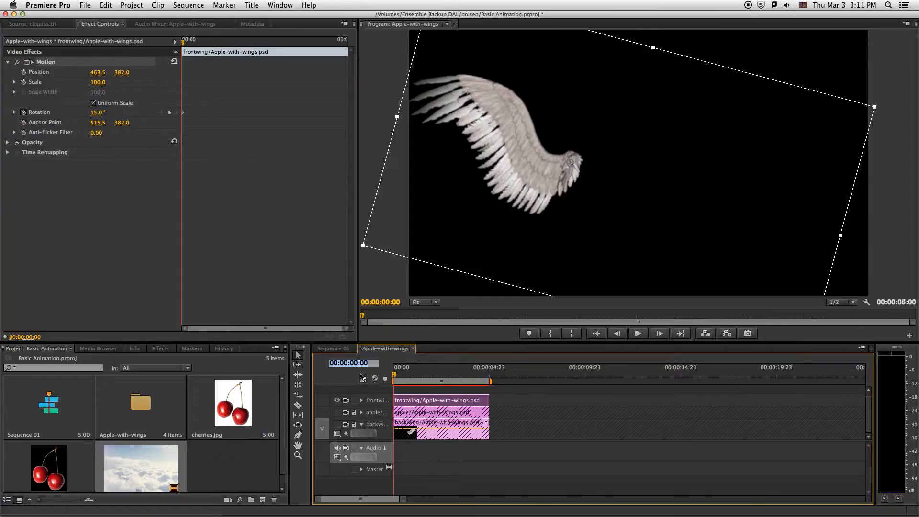
pyautogui.write('12')
pyautogui.press('Return')
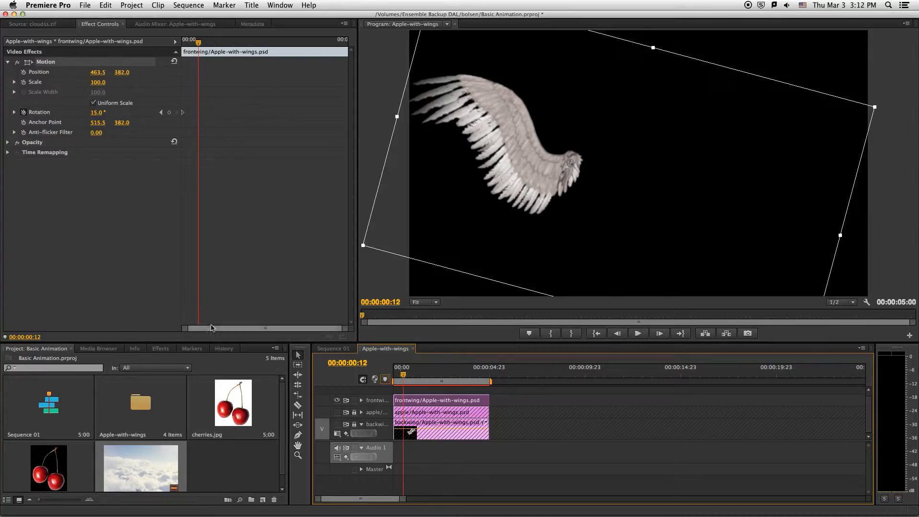
pyautogui.click(97, 115)
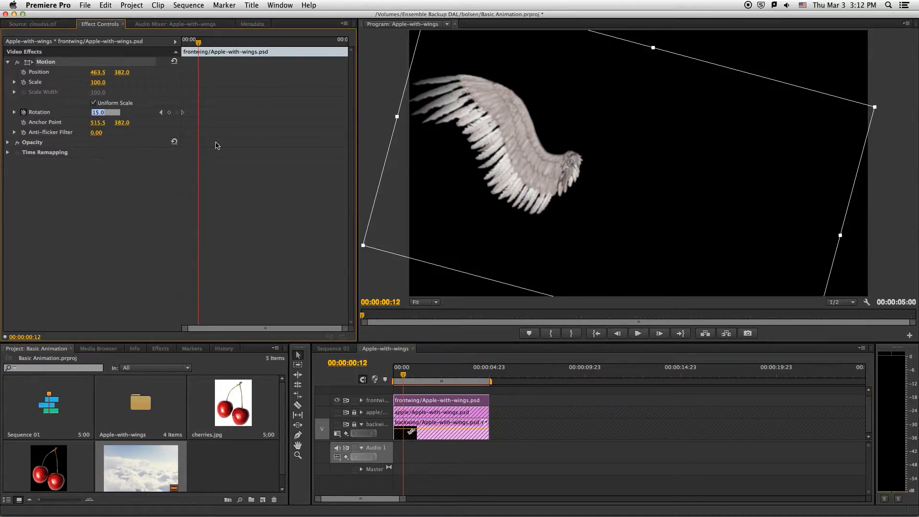
pyautogui.write('-15')
pyautogui.press('Return')
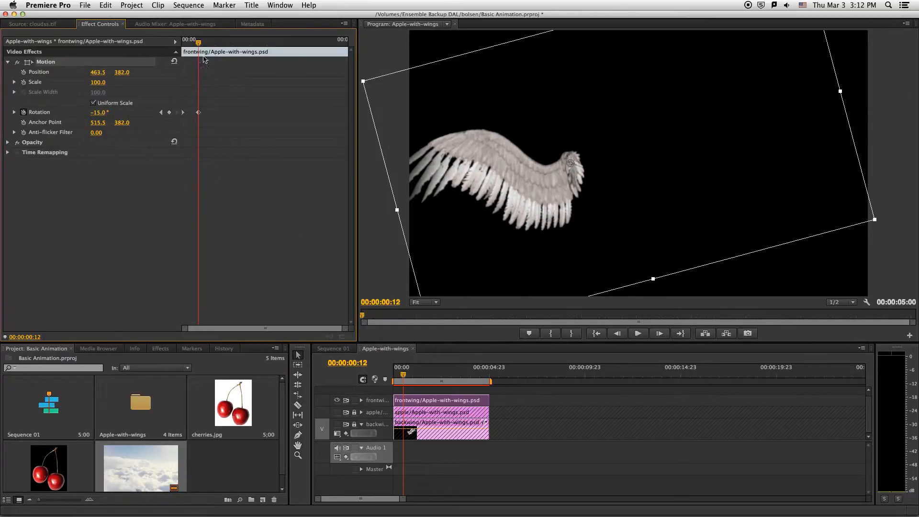
# - Add a rotation keyframe of 15° for the front wing at 00:00:01:00
pyautogui.moveTo(199, 44)
pyautogui.mouseDown()
pyautogui.moveTo(190, 45)
pyautogui.moveTo(198, 45)
pyautogui.mouseUp()
pyautogui.click(364, 364)
pyautogui.write('10')
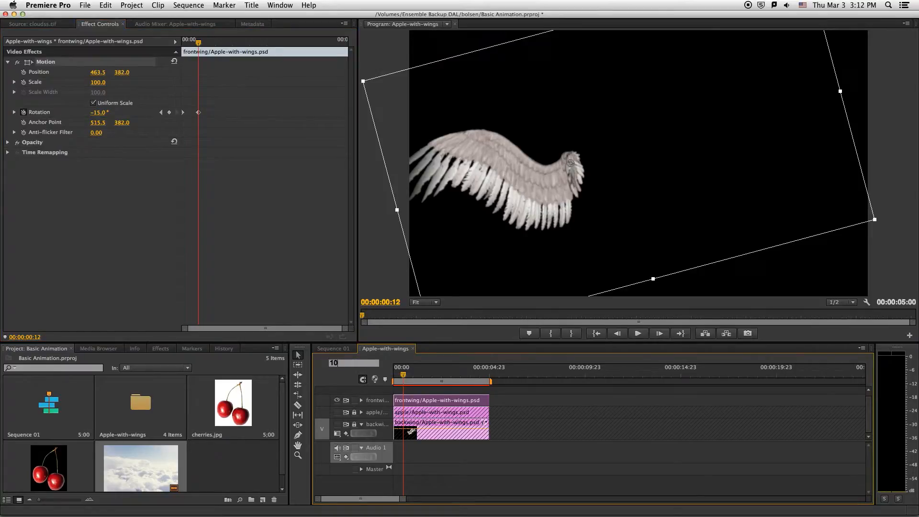
pyautogui.write('0')
pyautogui.press('Return')
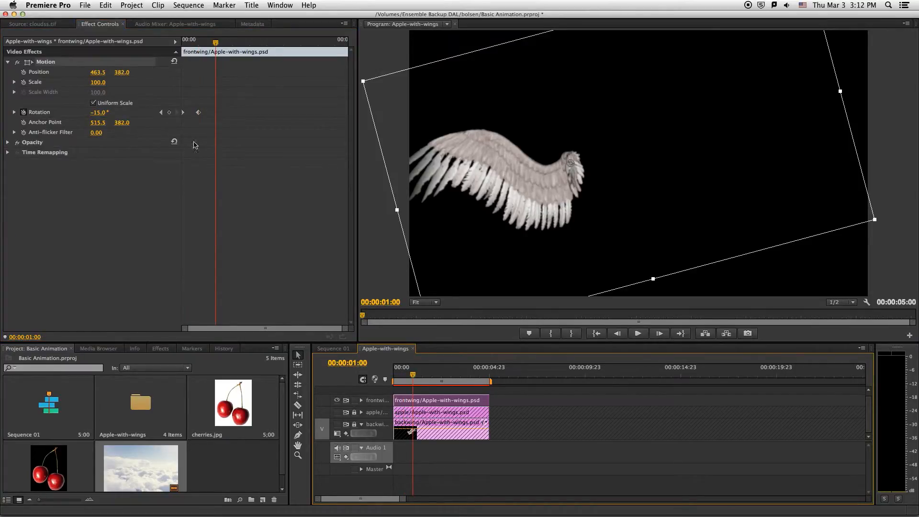
pyautogui.click(99, 112)
pyautogui.write('15')
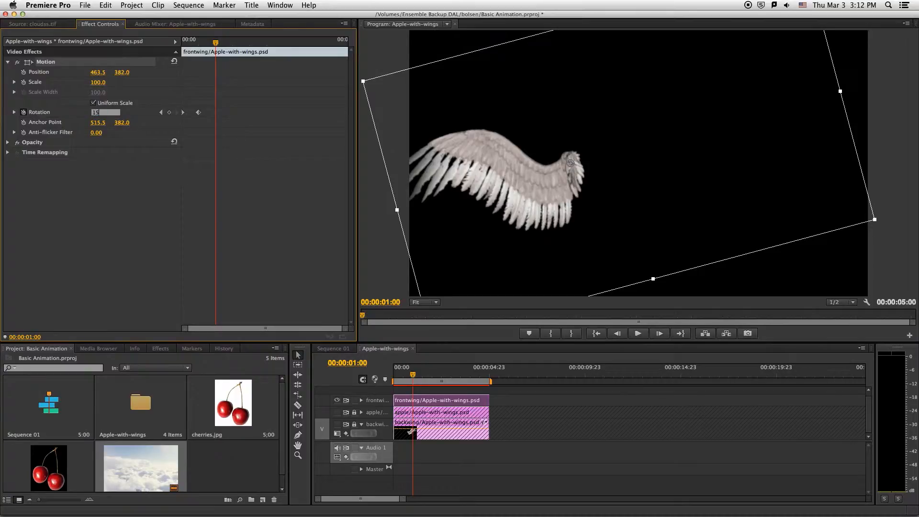
pyautogui.press('Return')
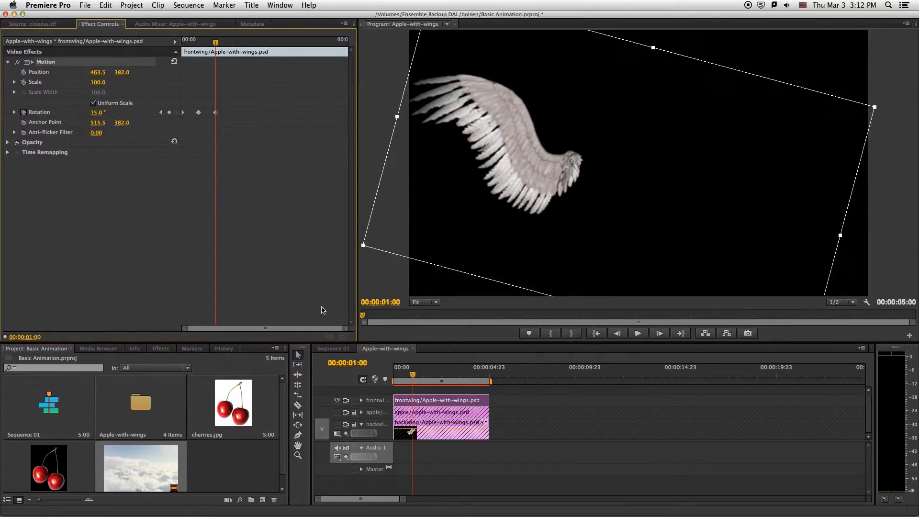
# - Add a rotation keyframe of -15° for the front wing at 00:00:01:12
pyautogui.click(355, 364)
pyautogui.write('112')
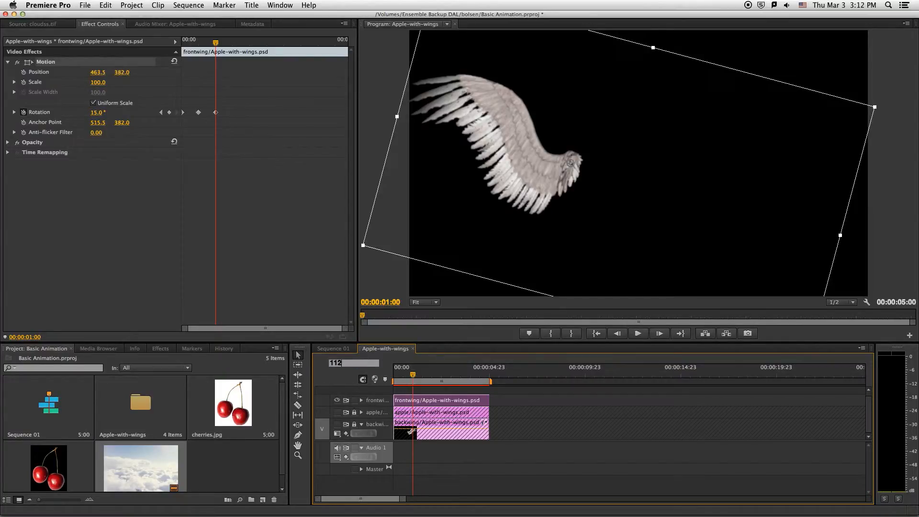
pyautogui.press('Return')
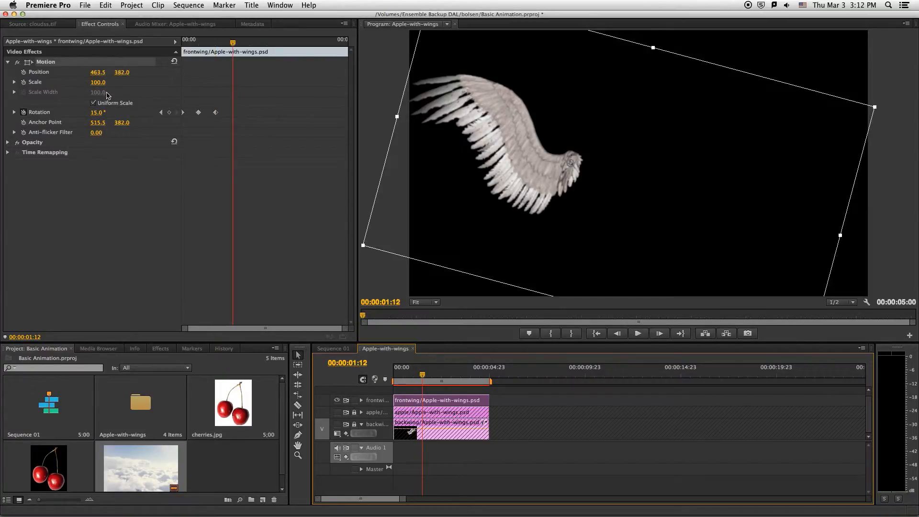
pyautogui.click(97, 112)
pyautogui.write('-15')
pyautogui.press('Return')
# - Select the four rotation keyframes and scrub through the wing flap up to 00:00:01:12
pyautogui.moveTo(234, 44)
pyautogui.mouseDown()
pyautogui.moveTo(185, 42)
pyautogui.moveTo(232, 45)
pyautogui.mouseUp()
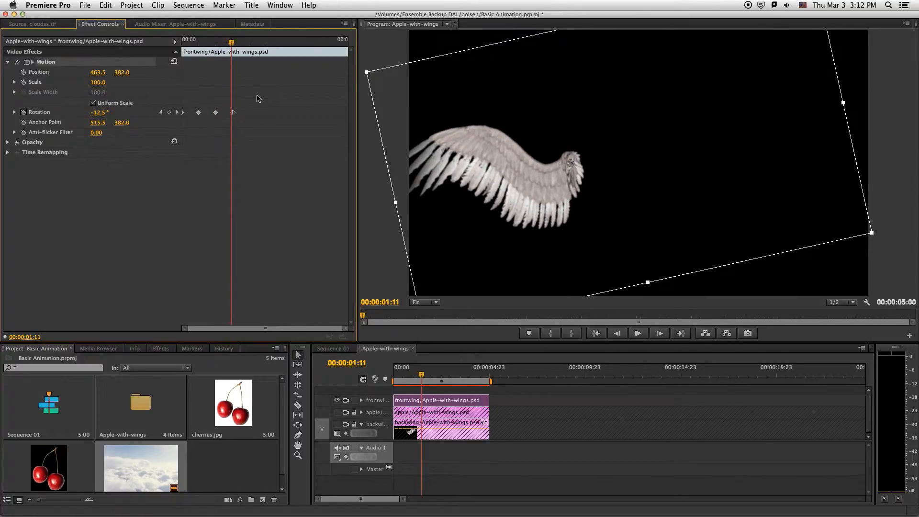
pyautogui.moveTo(250, 106); pyautogui.dragTo(181, 118)
pyautogui.moveTo(230, 45); pyautogui.dragTo(181, 46)
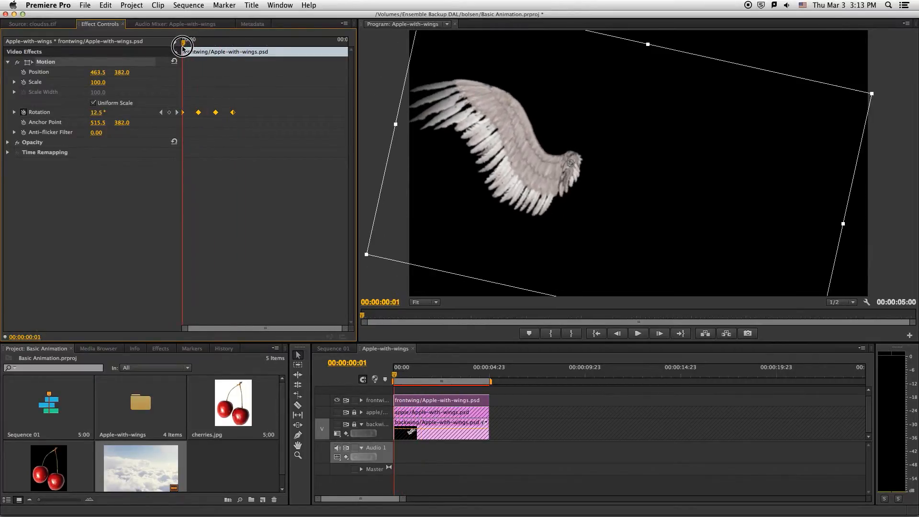
pyautogui.moveTo(181, 47); pyautogui.dragTo(232, 54)
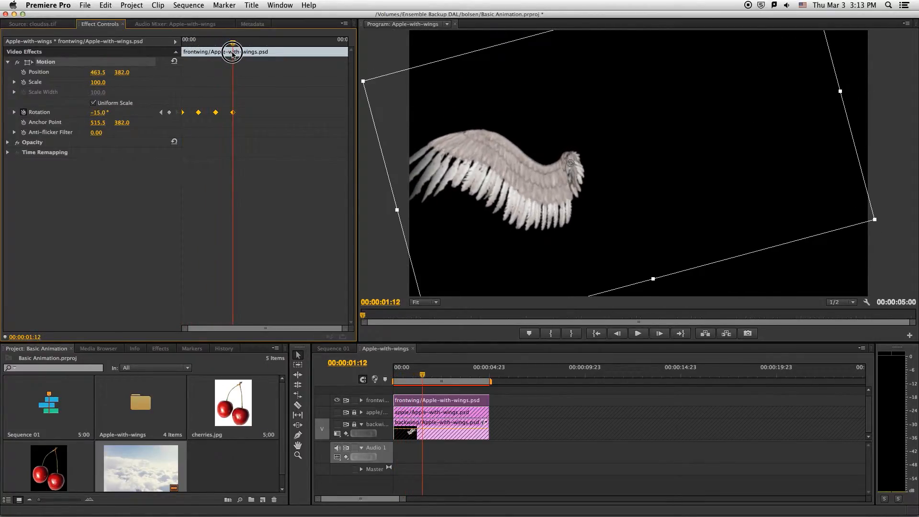
# - Copy the four rotation keyframes, paste them at 00:00:02:00, and move the playhead to 00:00:03:13
pyautogui.click(358, 365)
pyautogui.write('200')
pyautogui.press('Return')
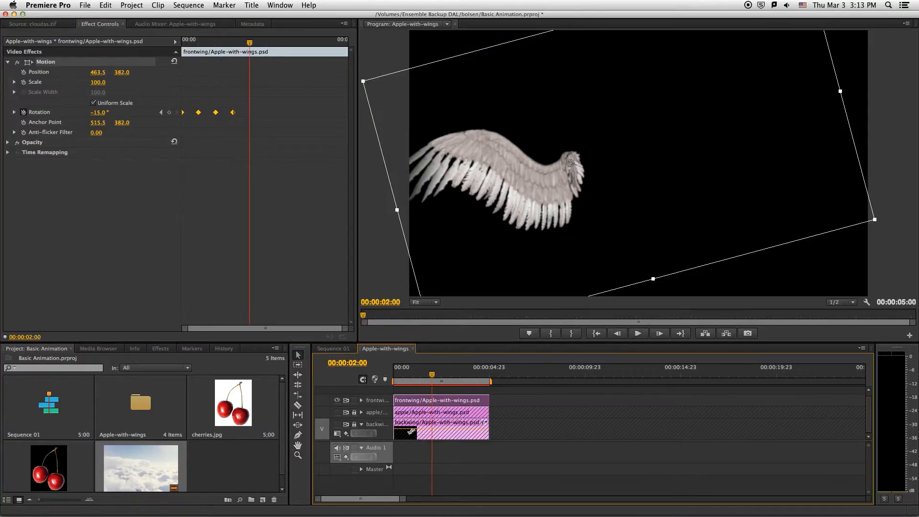
pyautogui.click(250, 113)
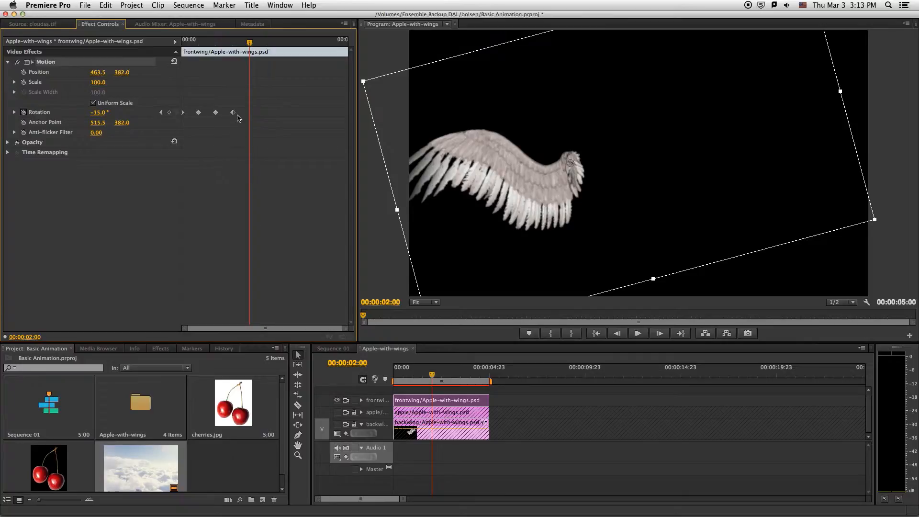
pyautogui.moveTo(241, 109); pyautogui.dragTo(181, 119)
pyautogui.hotkey('ctrl', 'v')
pyautogui.click(245, 43)
pyautogui.moveTo(245, 43); pyautogui.dragTo(303, 62)
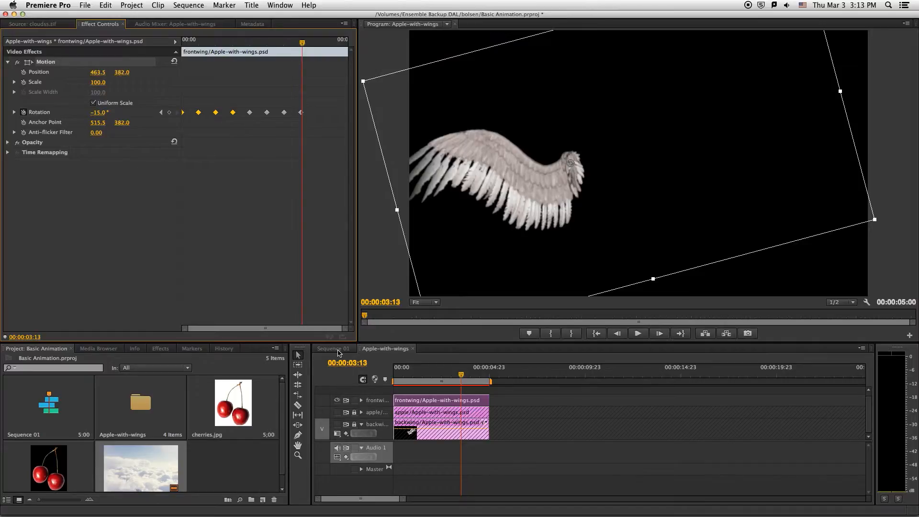
# - Unlock the apple and backwing tracks, extend all three clips to 00:00:07:00, and lock those two tracks again
pyautogui.click(354, 412)
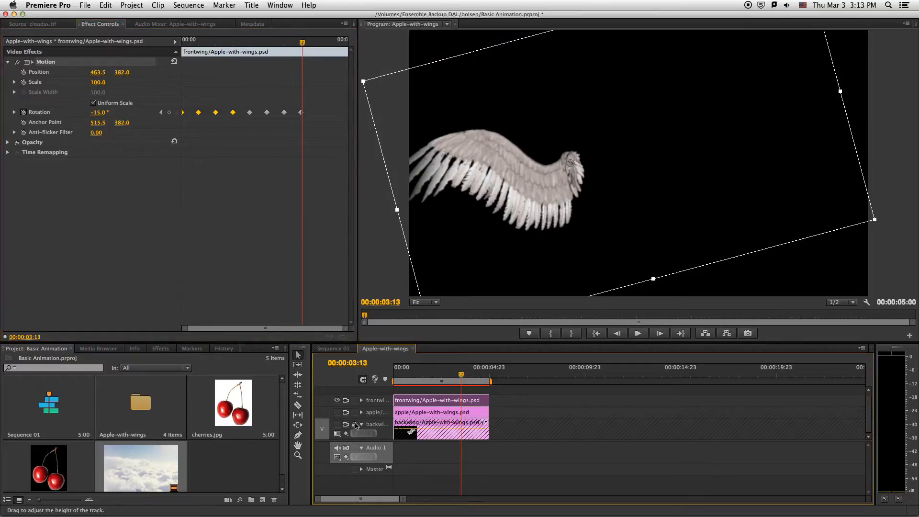
pyautogui.click(354, 424)
pyautogui.moveTo(462, 376); pyautogui.dragTo(529, 380)
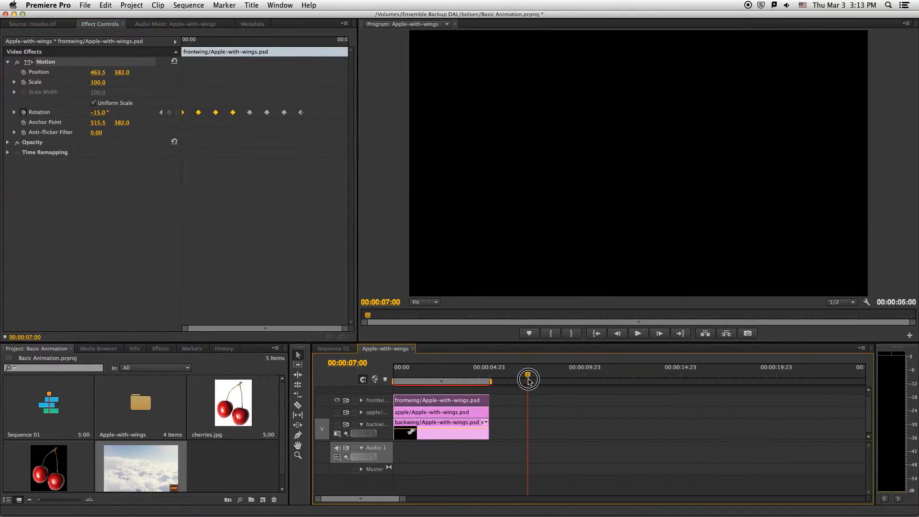
pyautogui.moveTo(489, 399); pyautogui.dragTo(526, 428)
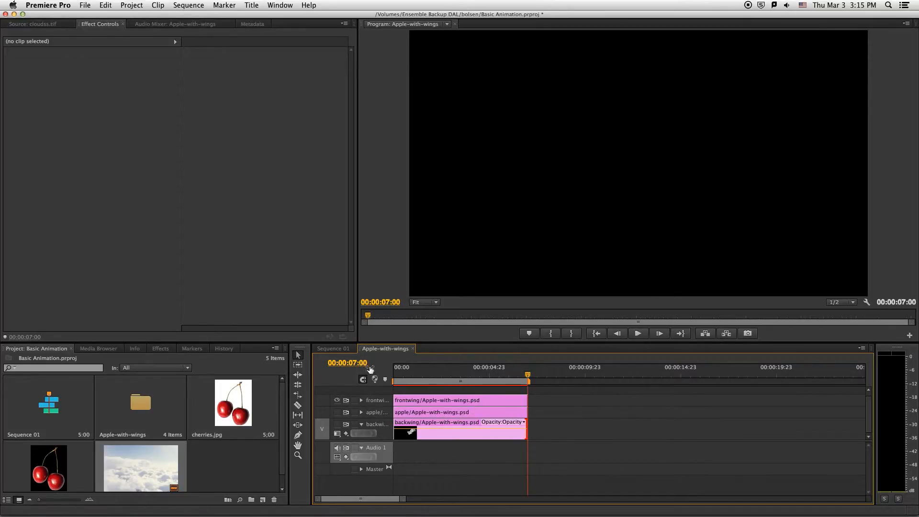
pyautogui.click(354, 425)
pyautogui.click(355, 413)
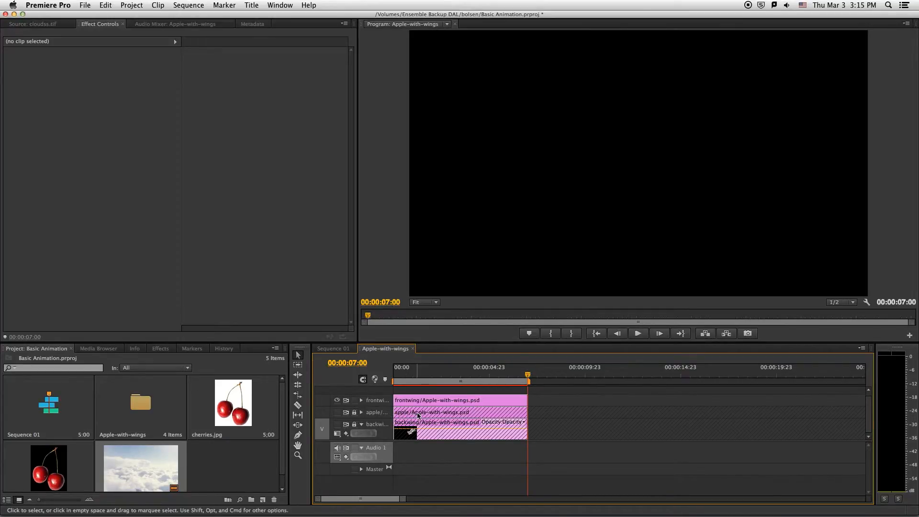
# - Copy all eight rotation keyframes of the front wing clip and paste them at 00:00:04:00
pyautogui.click(497, 400)
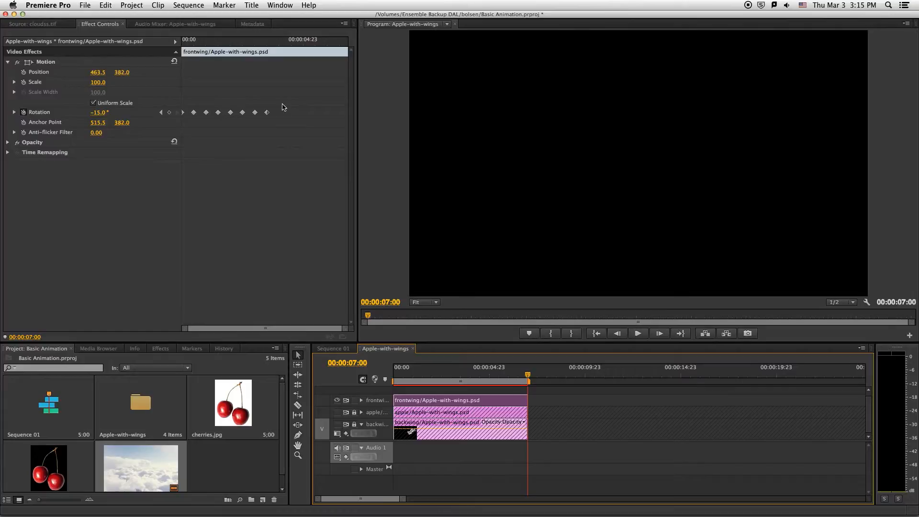
pyautogui.moveTo(279, 105); pyautogui.dragTo(177, 124)
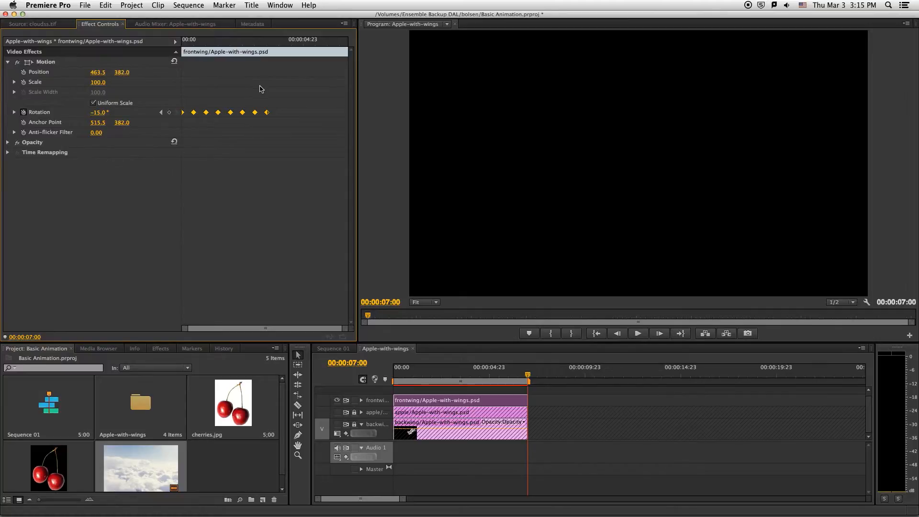
pyautogui.click(266, 44)
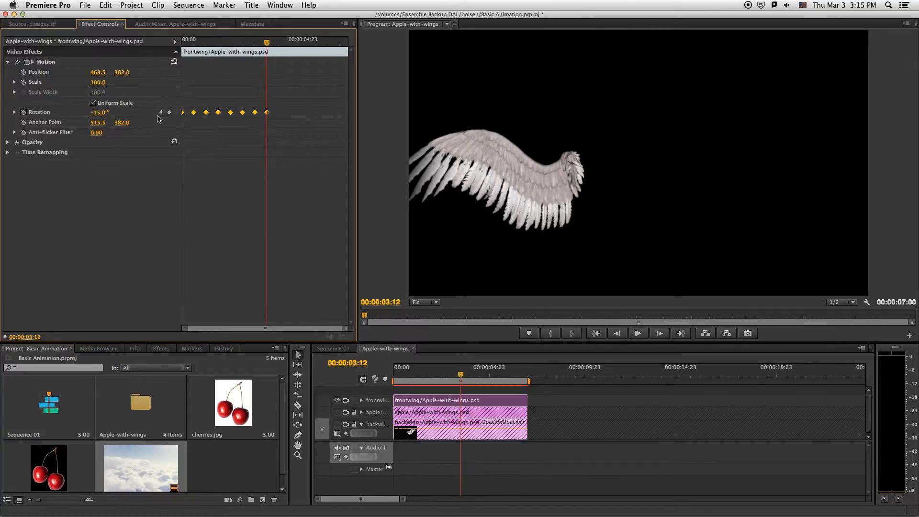
pyautogui.click(162, 112)
pyautogui.click(176, 112)
pyautogui.click(352, 363)
pyautogui.write('4')
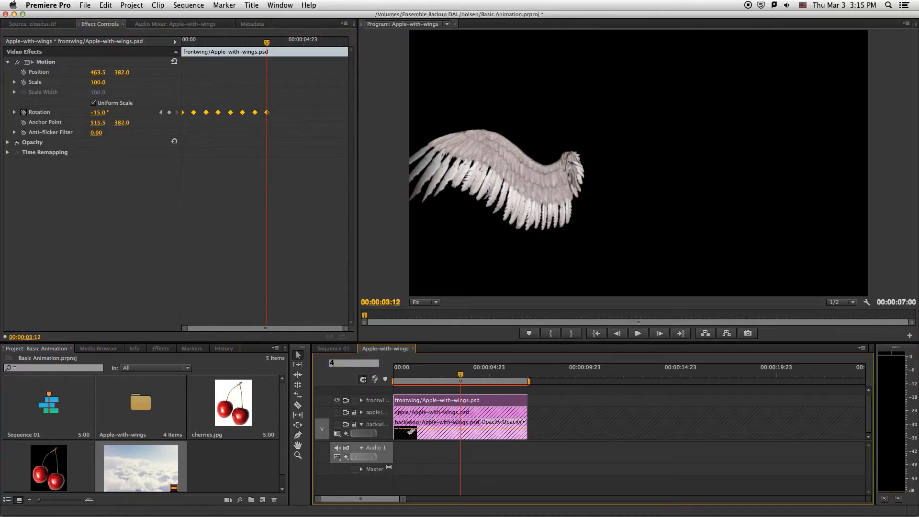
pyautogui.write(':00')
pyautogui.press('Return')
pyautogui.click(280, 113)
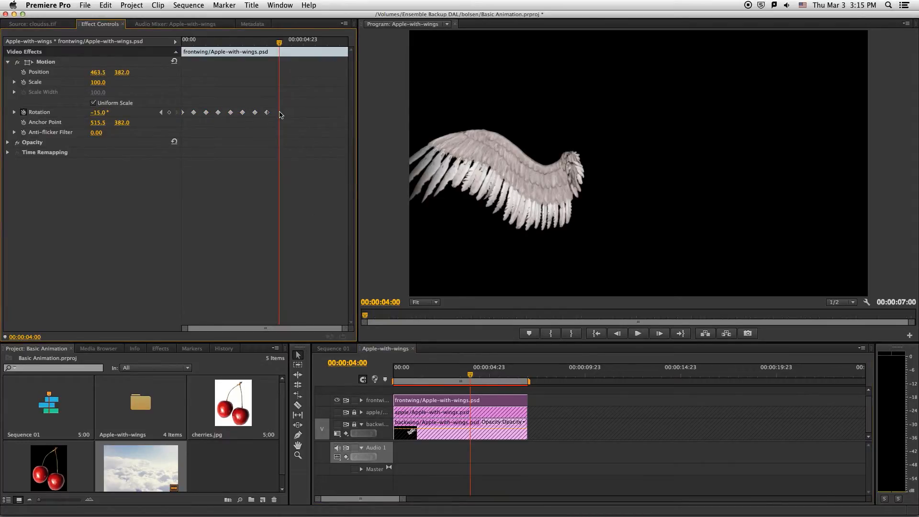
pyautogui.press('super+v')
# - Play back the front wing's flapping from 00:00:00:20
pyautogui.moveTo(280, 44); pyautogui.dragTo(202, 62)
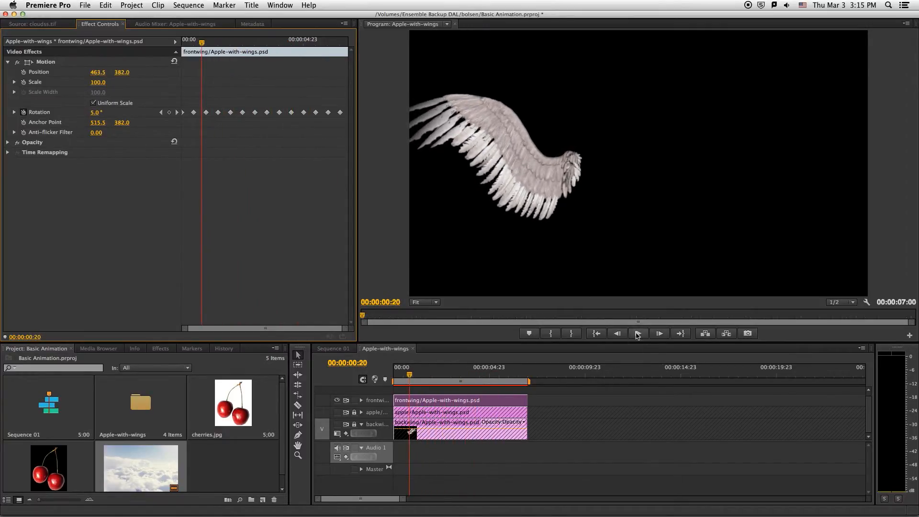
pyautogui.click(638, 334)
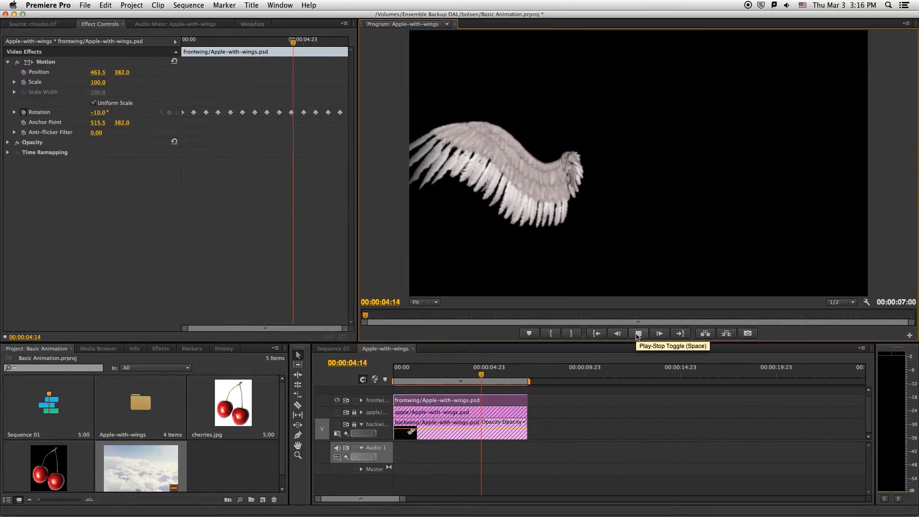
pyautogui.click(637, 334)
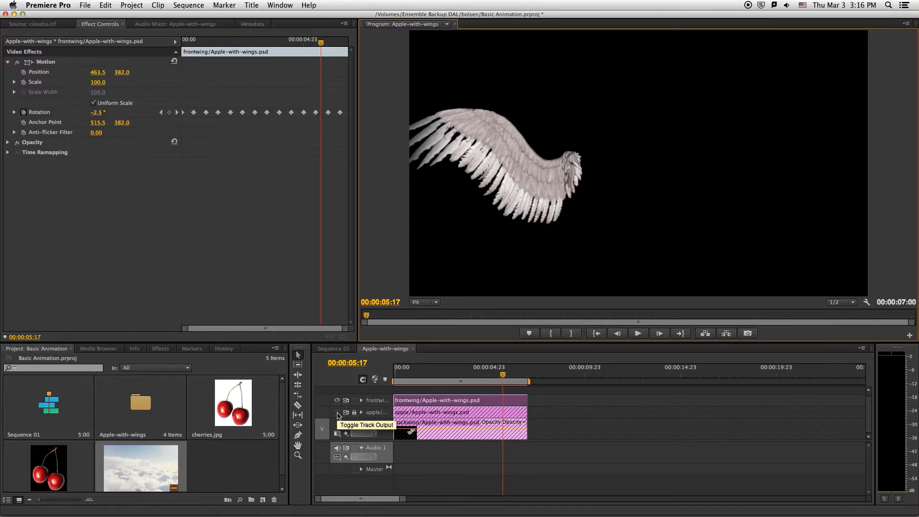
# - Make the apple track visible and play back the flapping wing over it from 00:00:02:04
pyautogui.click(337, 413)
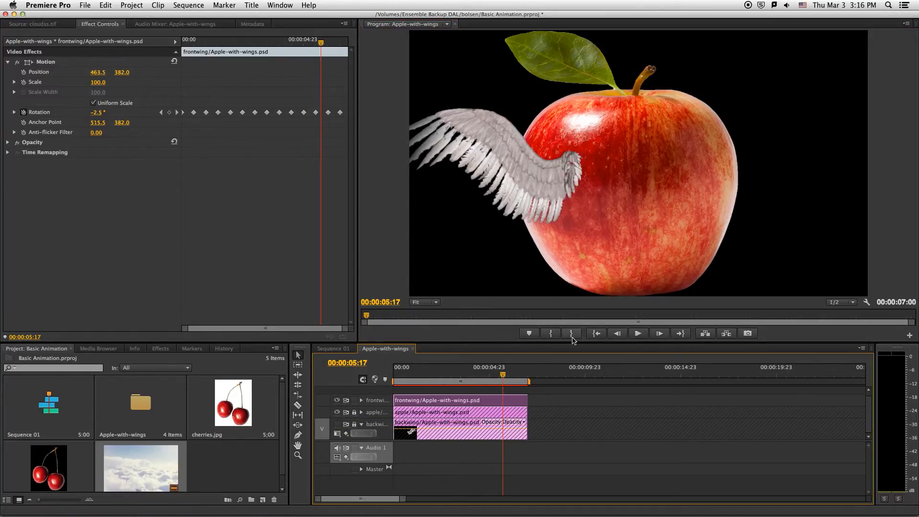
pyautogui.moveTo(503, 375); pyautogui.dragTo(432, 377)
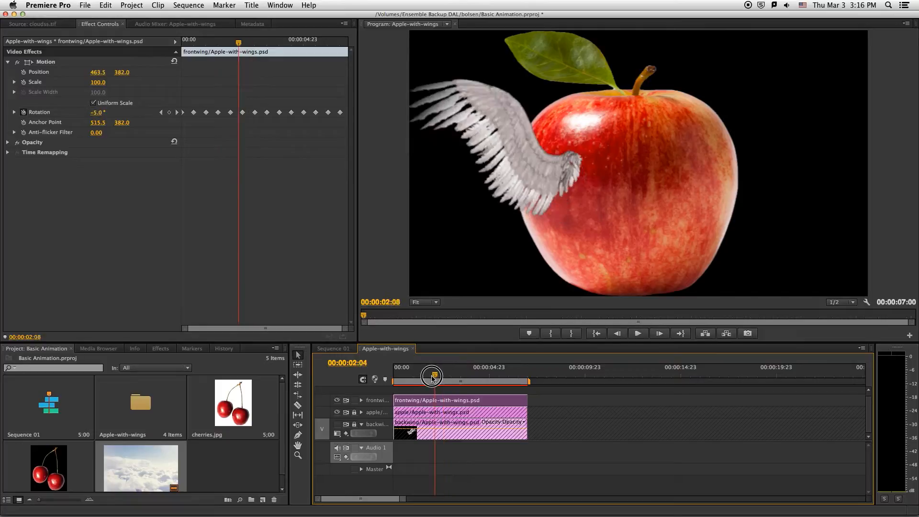
pyautogui.click(638, 334)
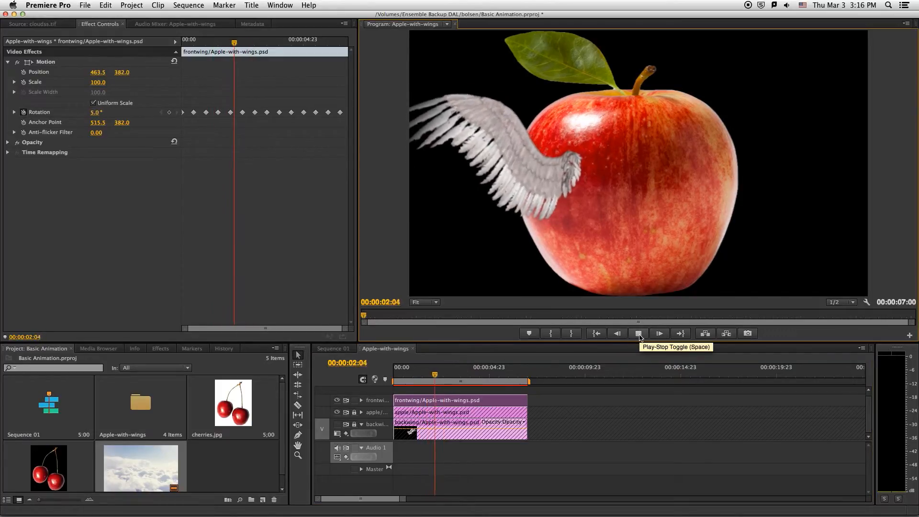
pyautogui.click(638, 334)
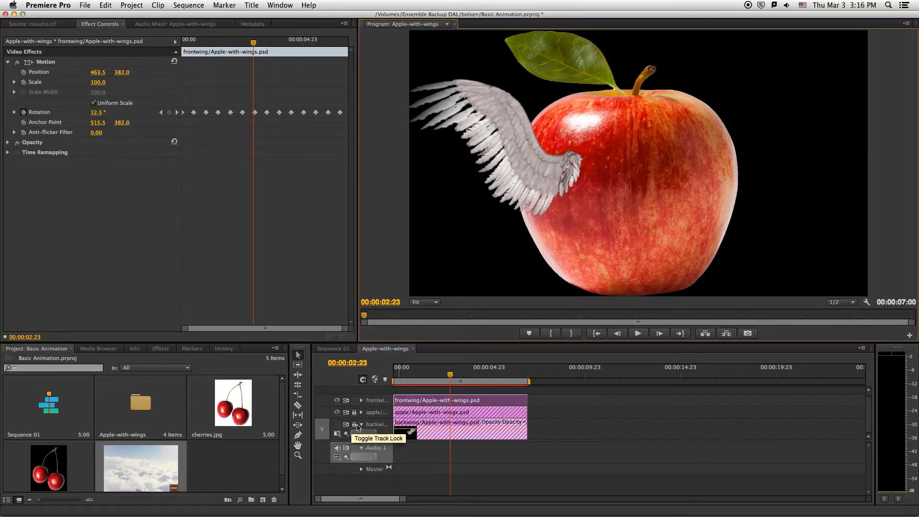
# - Unlock and show the backwing track, lock the frontwing track, and select the backwing clip
pyautogui.click(337, 425)
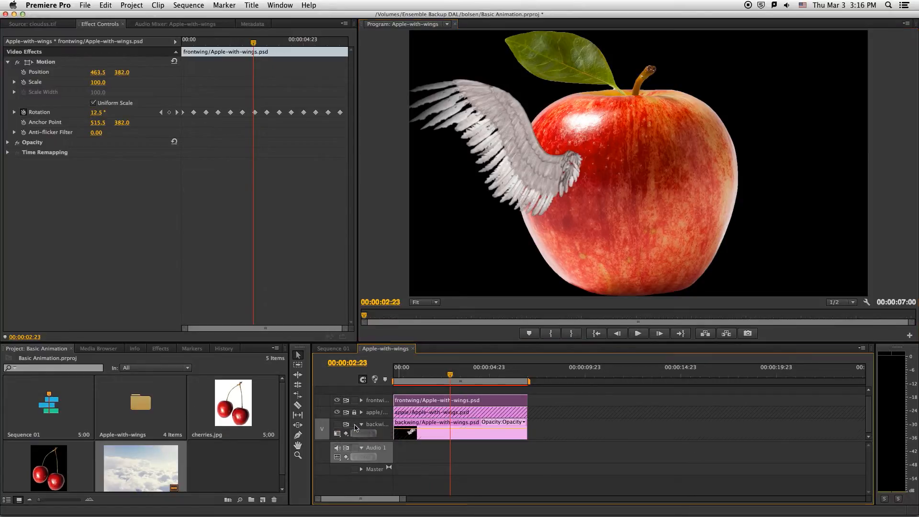
pyautogui.click(354, 400)
pyautogui.click(338, 424)
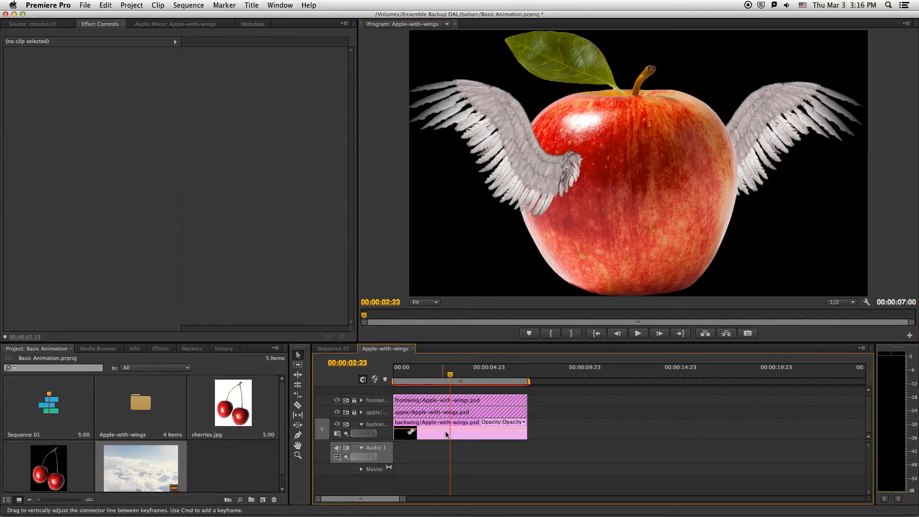
pyautogui.click(457, 435)
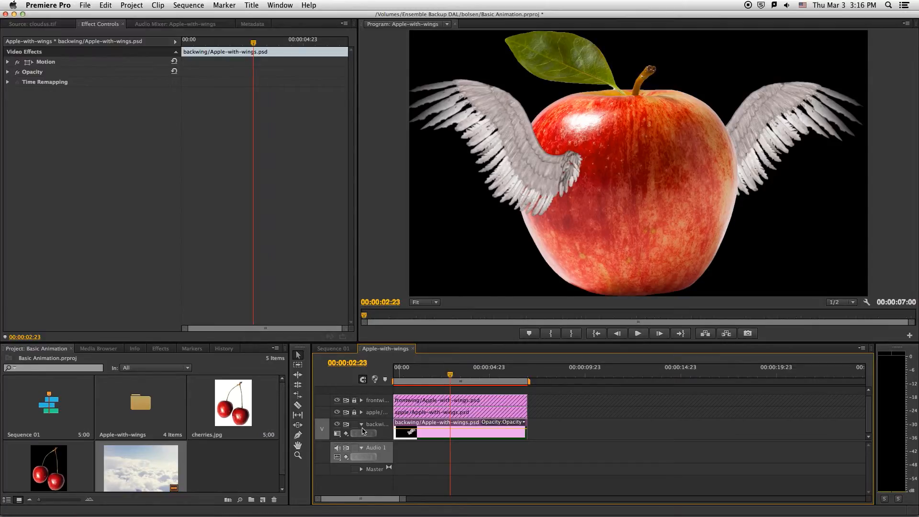
# - Unlock the frontwing track, copy all of the front wing's rotation keyframes, and lock the track again
pyautogui.click(355, 400)
pyautogui.click(437, 403)
pyautogui.click(181, 97)
pyautogui.moveTo(181, 97); pyautogui.dragTo(182, 97)
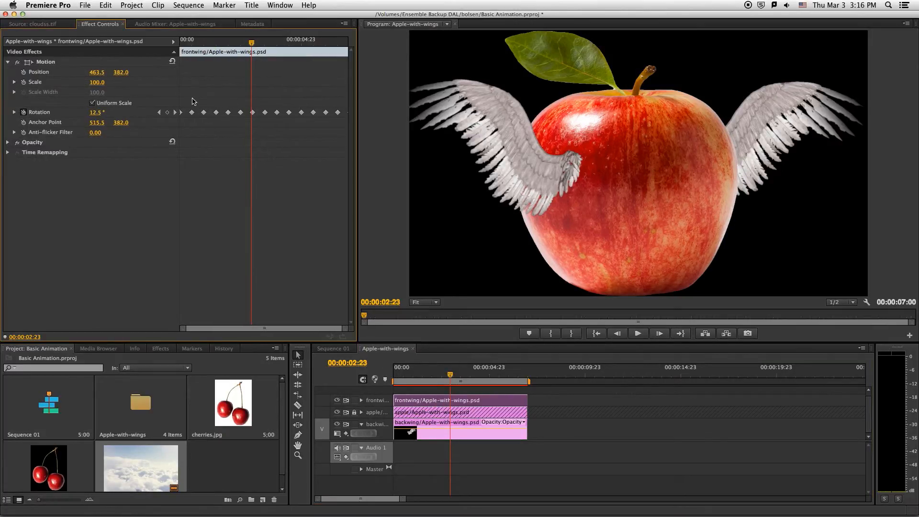
pyautogui.moveTo(181, 108); pyautogui.dragTo(357, 125)
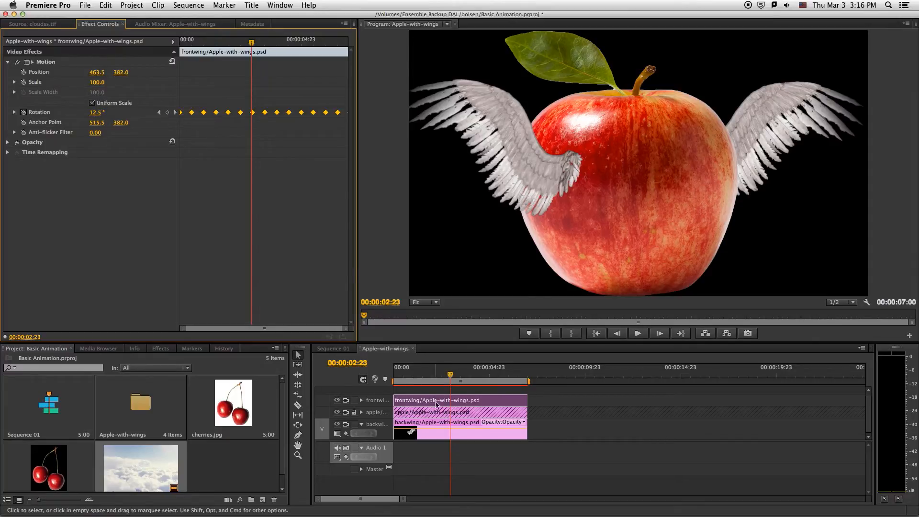
pyautogui.click(354, 400)
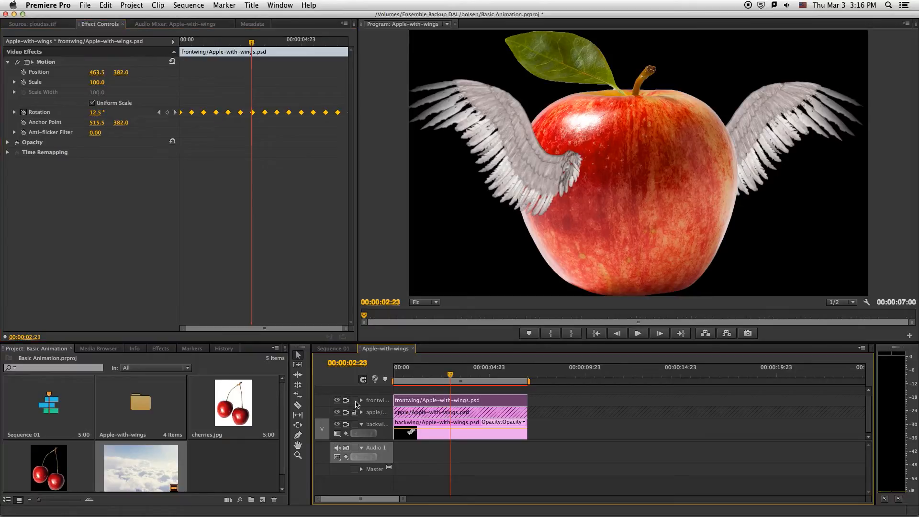
# - Paste the copied rotation keyframes into the backwing clip's Motion effect at 00:00:00:00
pyautogui.click(445, 436)
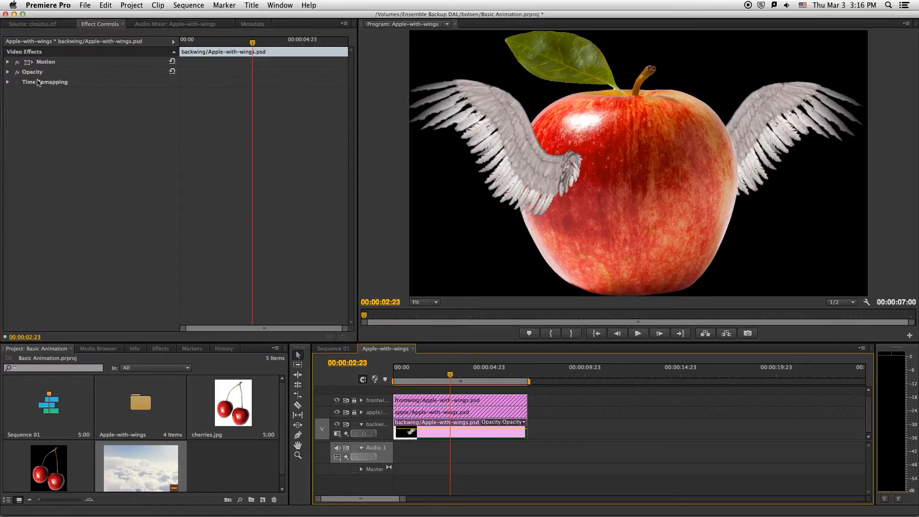
pyautogui.click(7, 62)
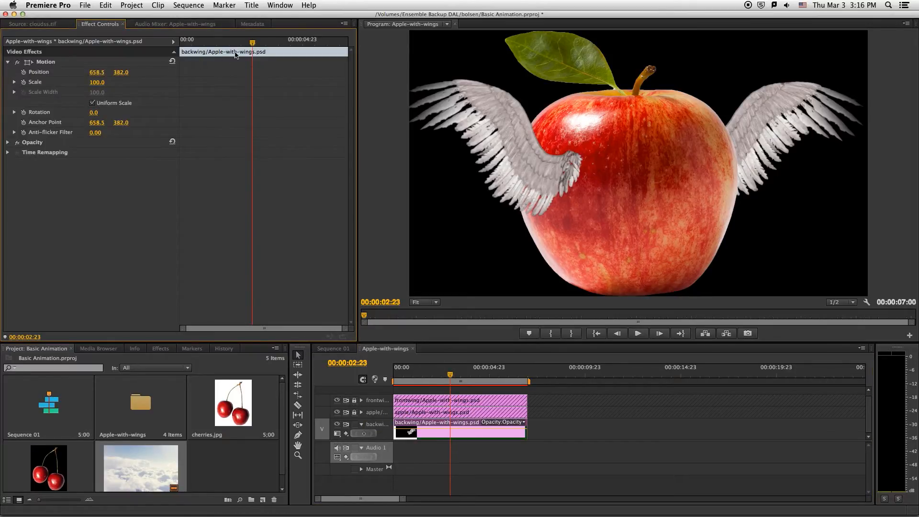
pyautogui.moveTo(252, 43); pyautogui.dragTo(180, 35)
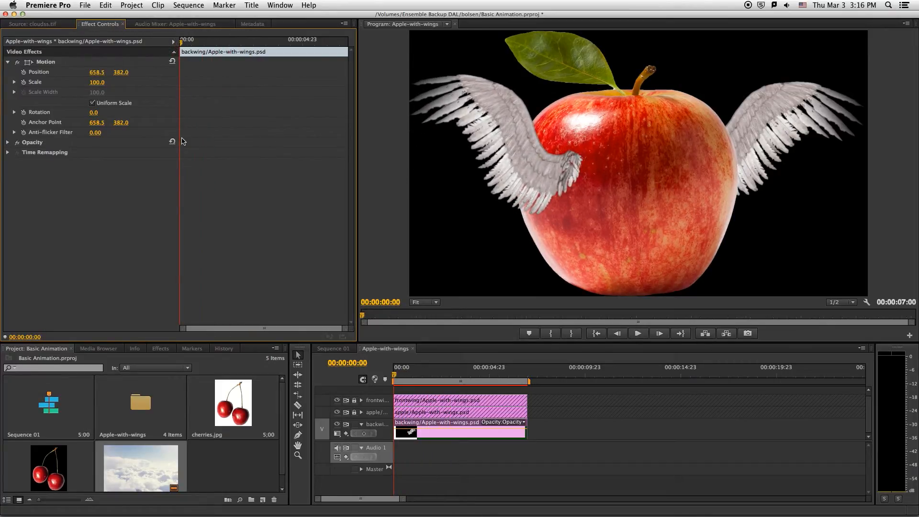
pyautogui.press('super+v')
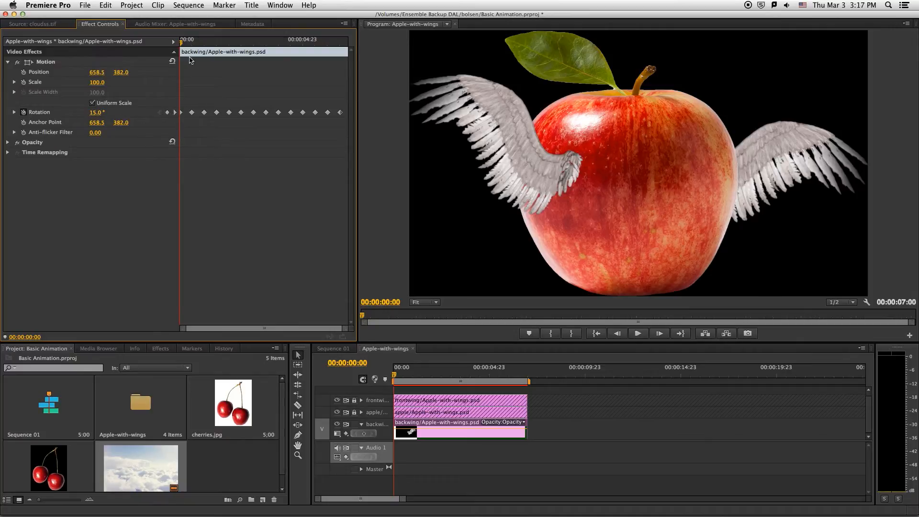
# - Play back both flapping wings, return to the start, and scrub to 00:00:00:07 to compare their directions
pyautogui.click(635, 334)
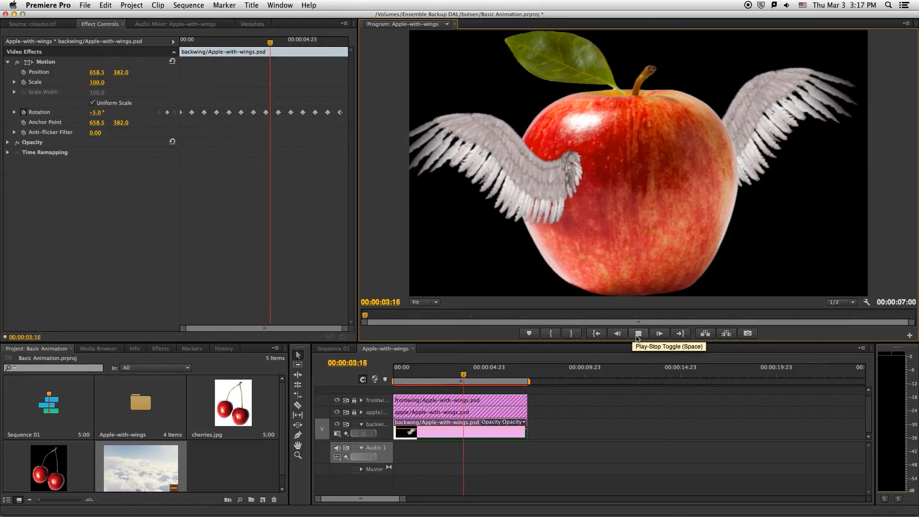
pyautogui.click(636, 337)
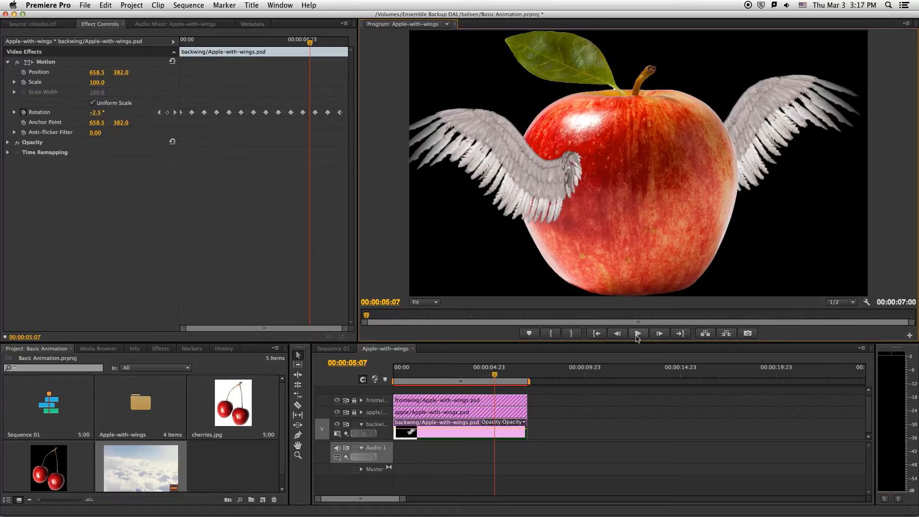
pyautogui.moveTo(494, 375); pyautogui.dragTo(391, 379)
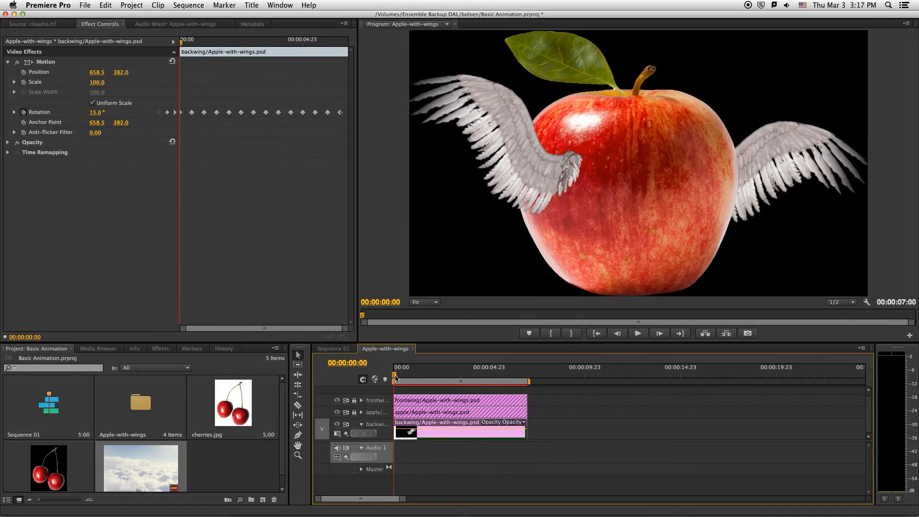
pyautogui.moveTo(395, 378); pyautogui.dragTo(399, 377)
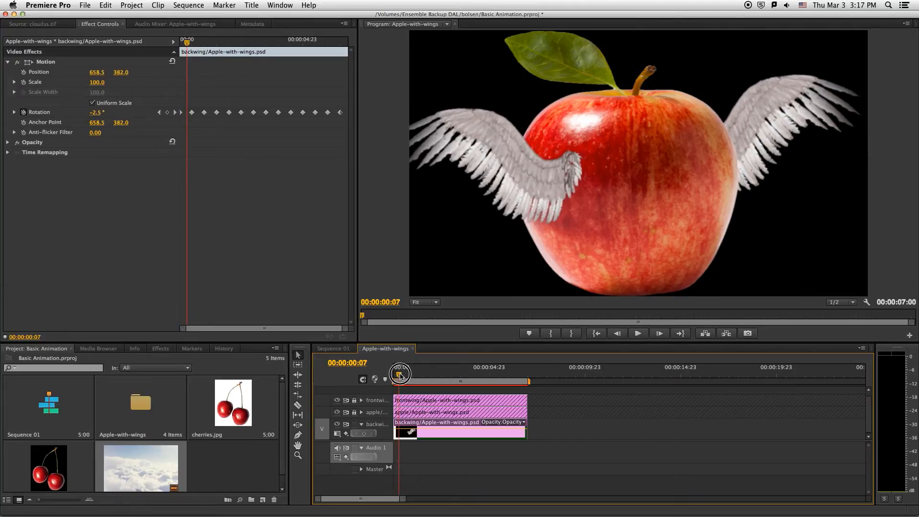
# - Delete the back wing's first rotation keyframe and shift all its remaining keyframes earlier to start at 00:00:00:00
pyautogui.click(182, 114)
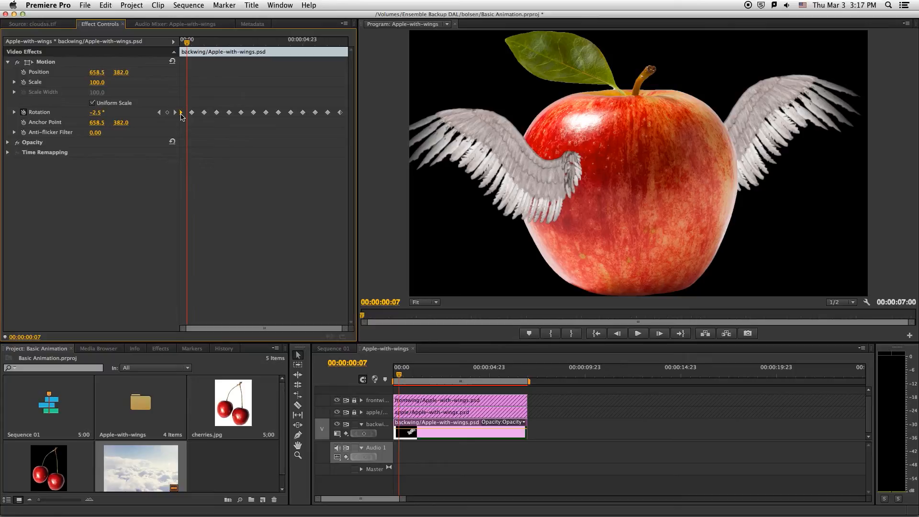
pyautogui.moveTo(187, 43); pyautogui.dragTo(180, 43)
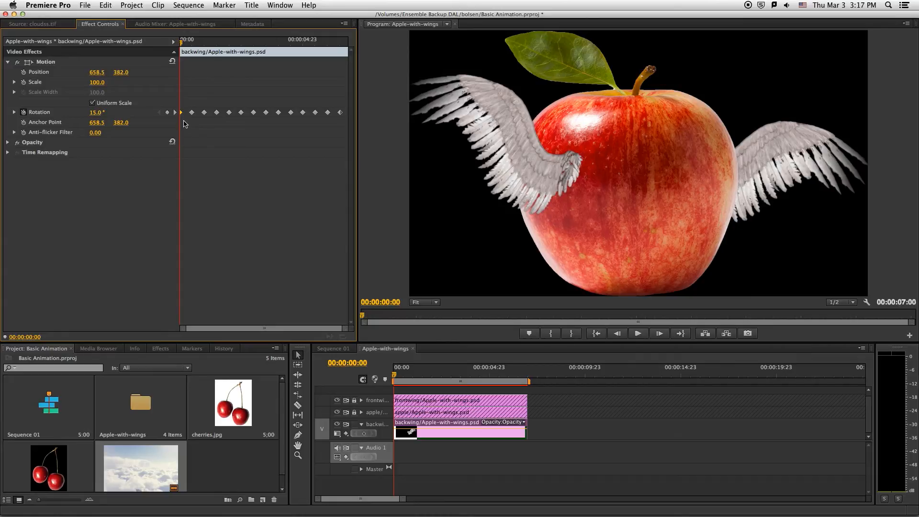
pyautogui.press('Delete')
pyautogui.moveTo(186, 109); pyautogui.dragTo(355, 124)
pyautogui.moveTo(192, 116); pyautogui.dragTo(181, 117)
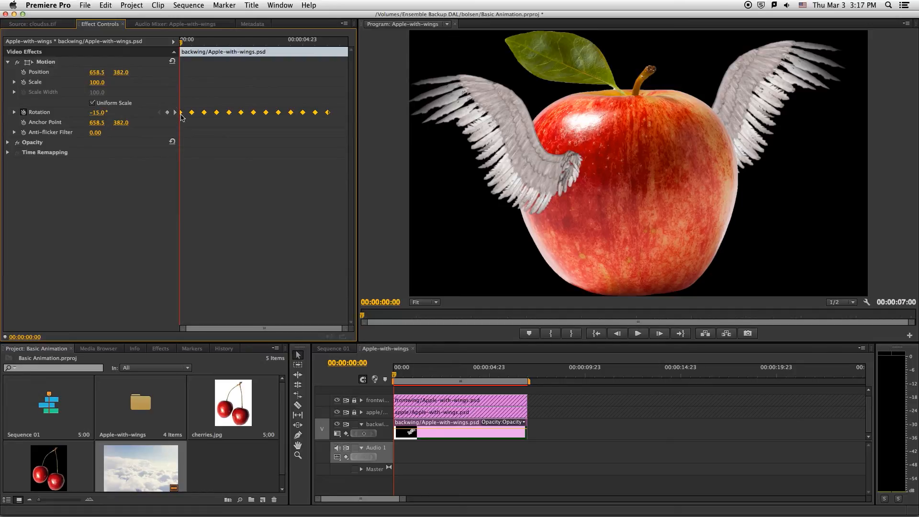
# - Play back the Apple-with-wings sequence from the start to check that both wings flap together
pyautogui.press('space')
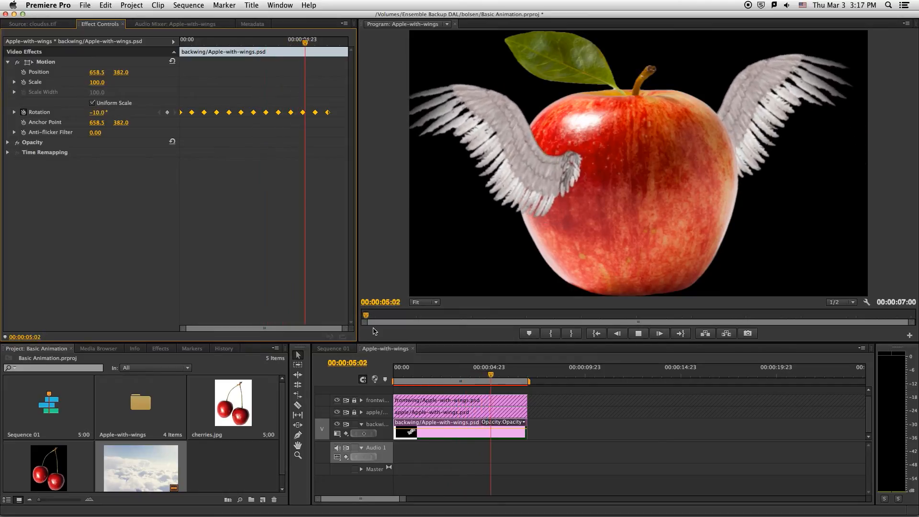
pyautogui.press('space')
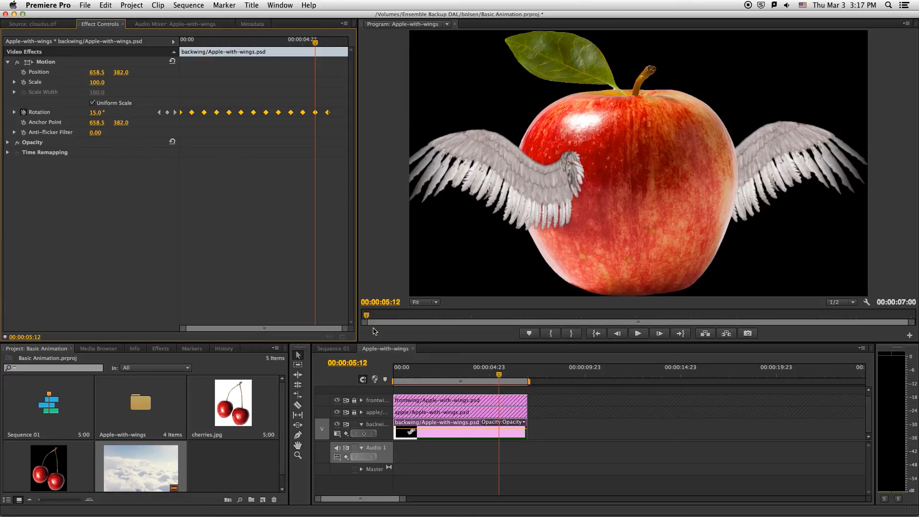
pyautogui.click(385, 350)
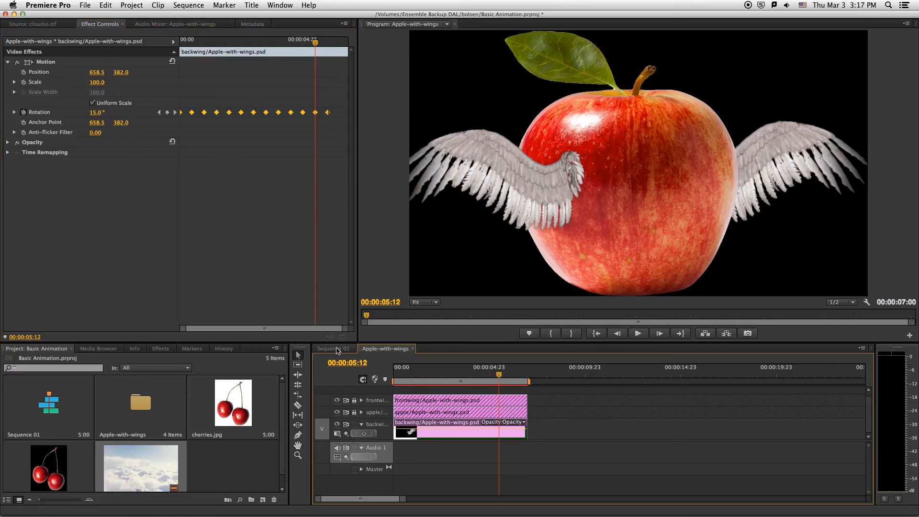